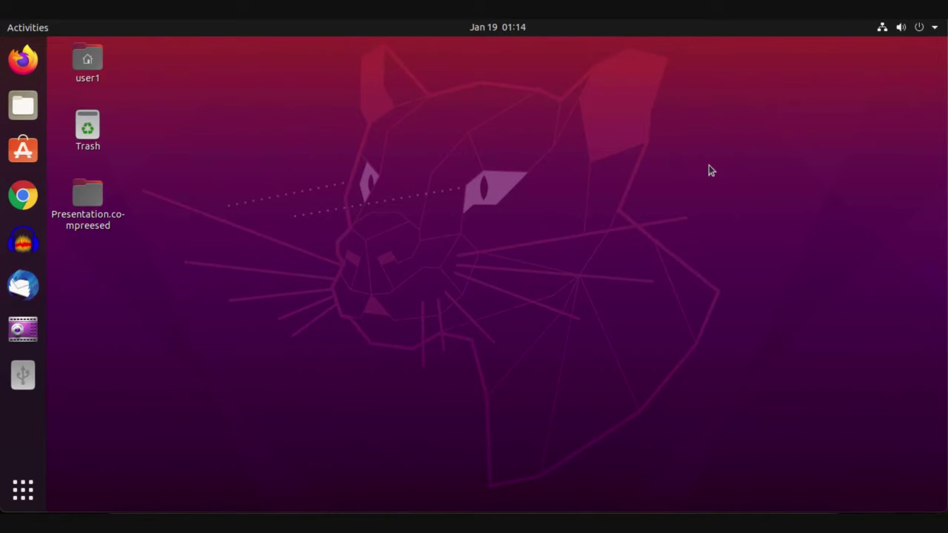
- Launch Settings from the top-right system menu, then show the full applications grid
left_click(936, 29)
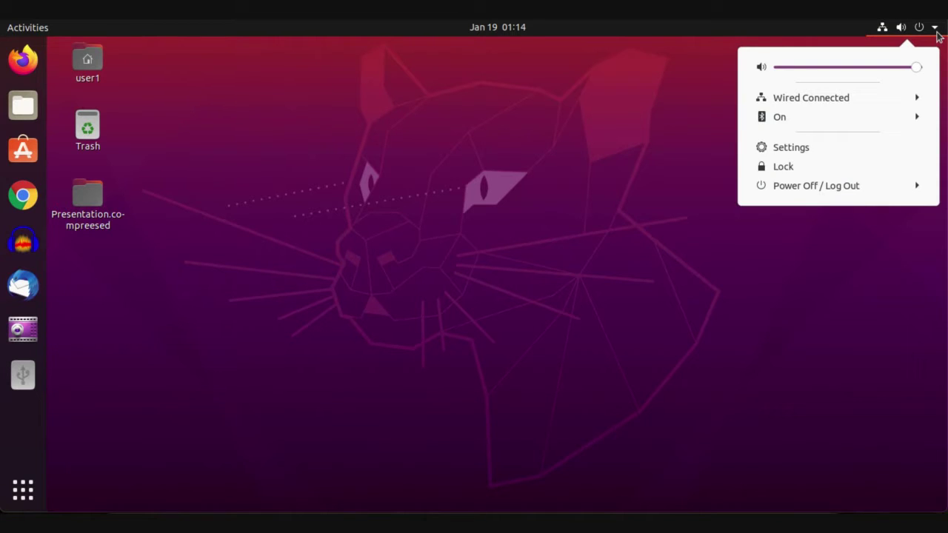
left_click(790, 148)
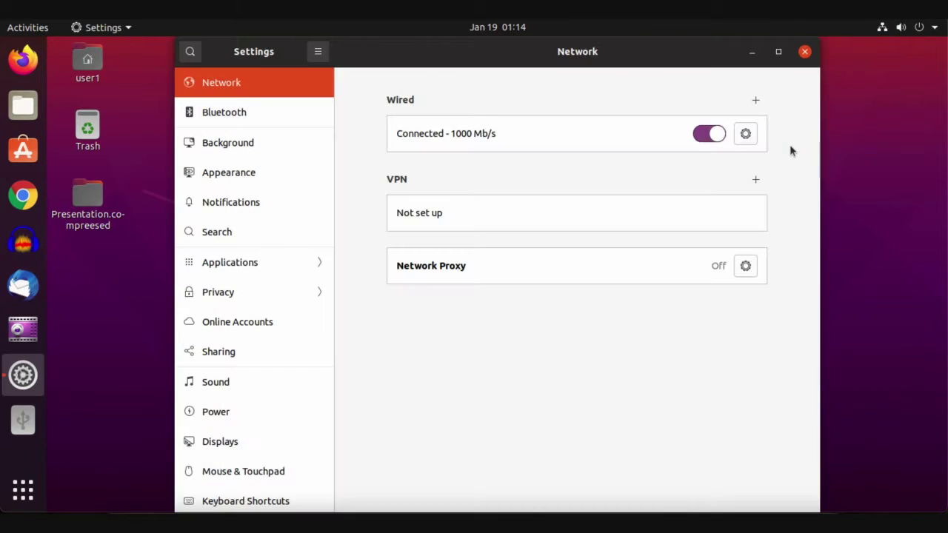
left_click(24, 486)
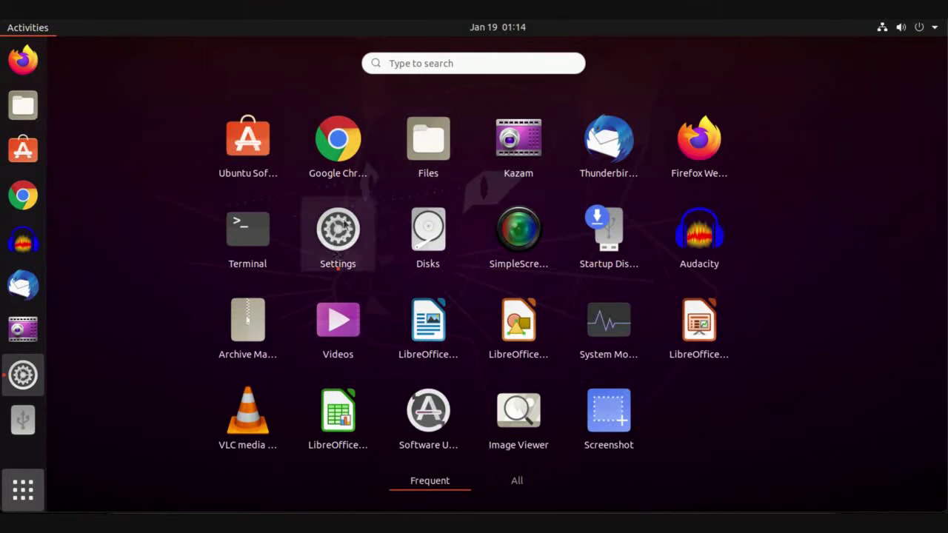
- Search 'setti' in the overview to bring the Settings window back to the Network page
left_click(427, 63)
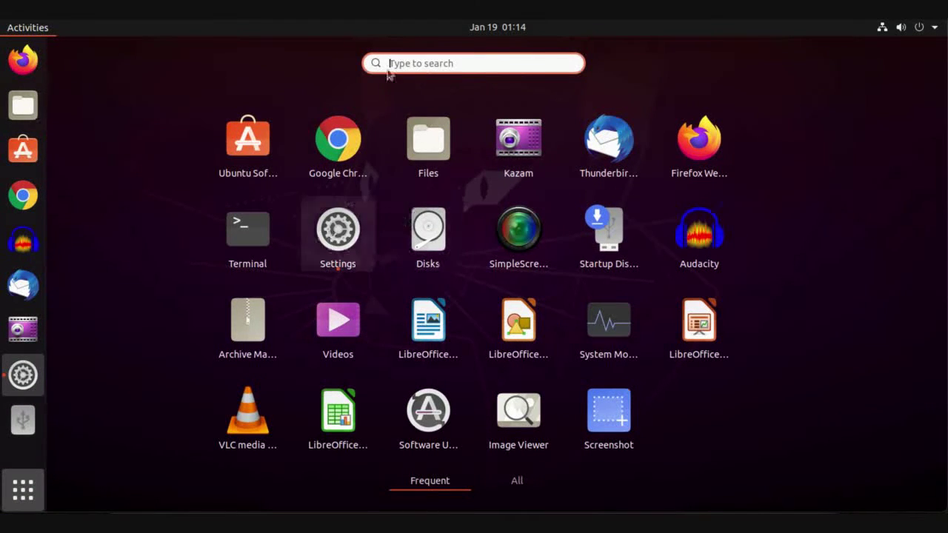
type("setti")
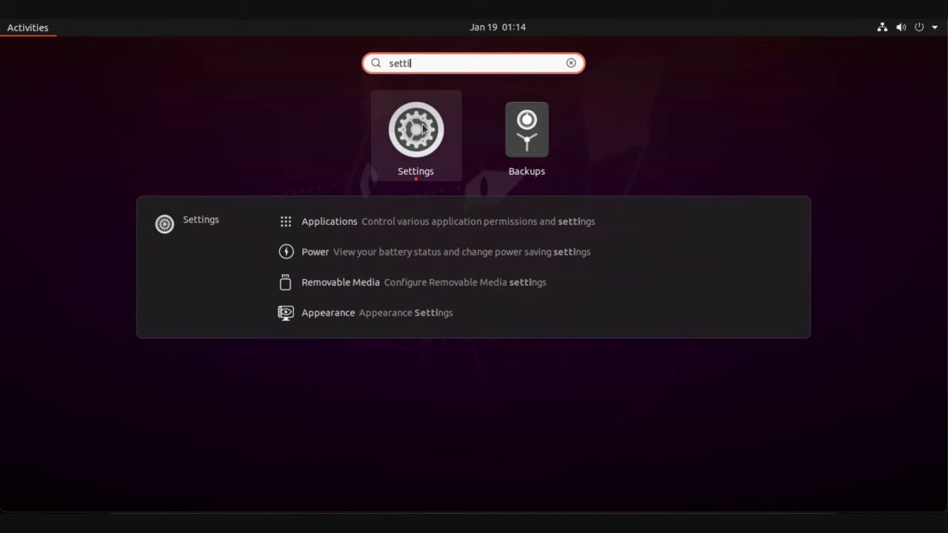
left_click(419, 130)
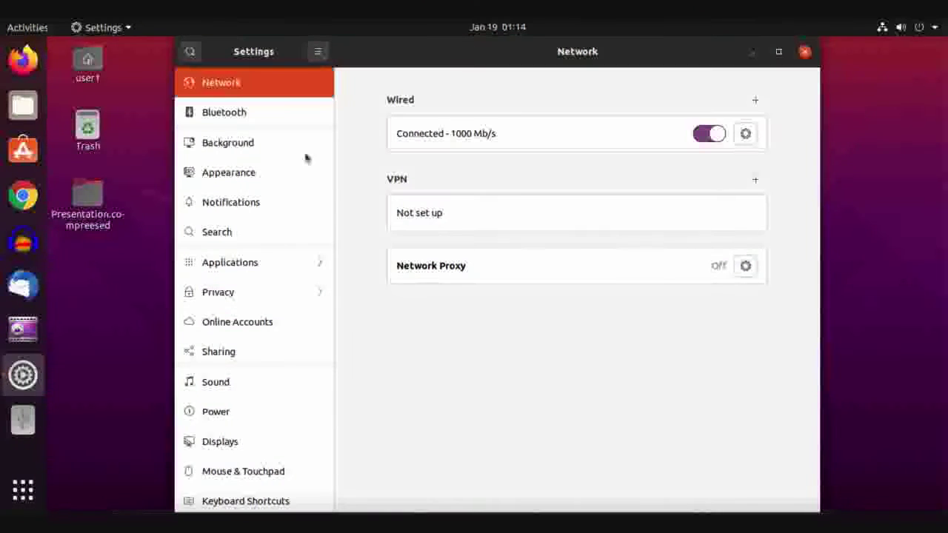
scroll(274, 152, "down", 5)
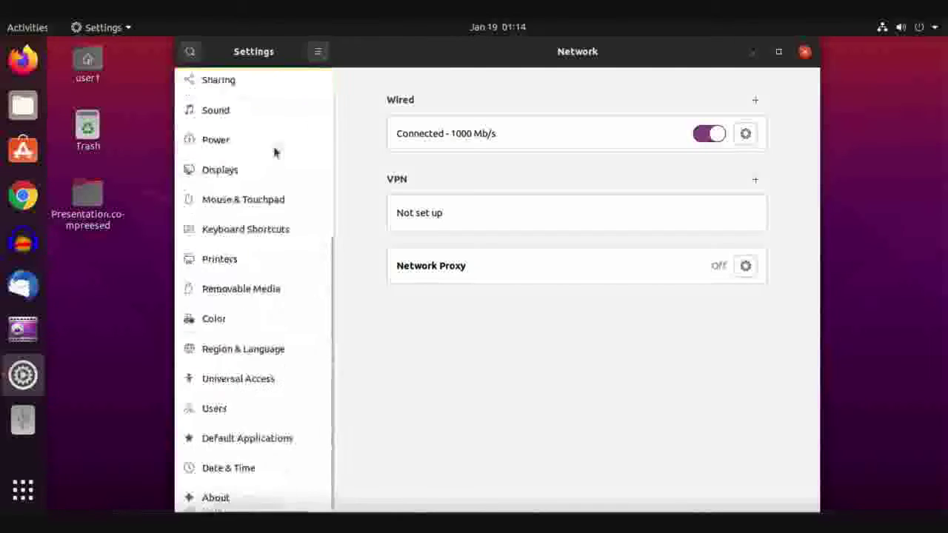
scroll(274, 152, "up", 5)
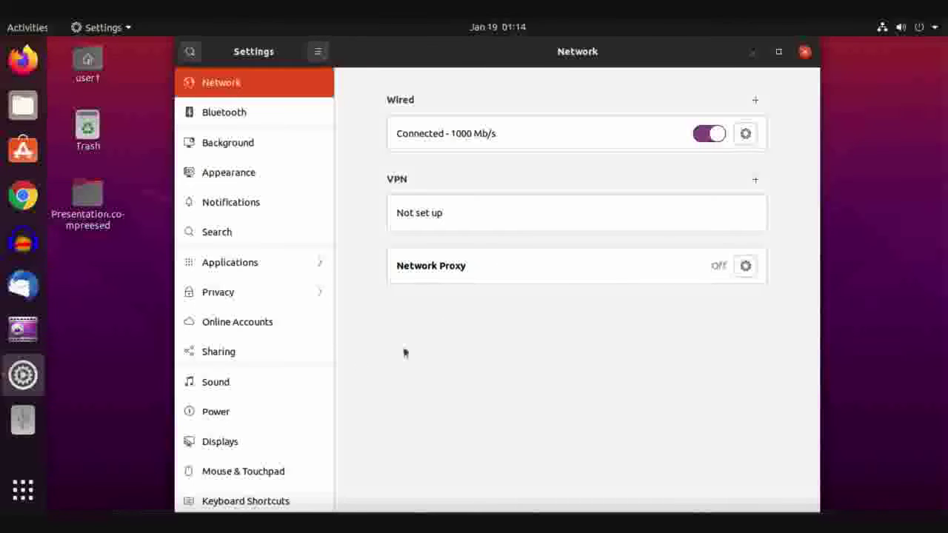
scroll(309, 410, "down", 6)
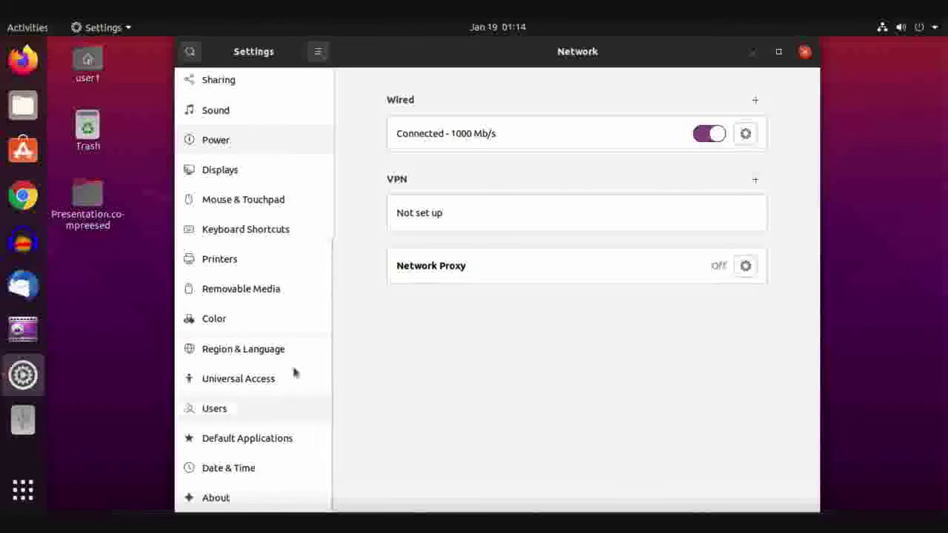
scroll(290, 333, "up", 6)
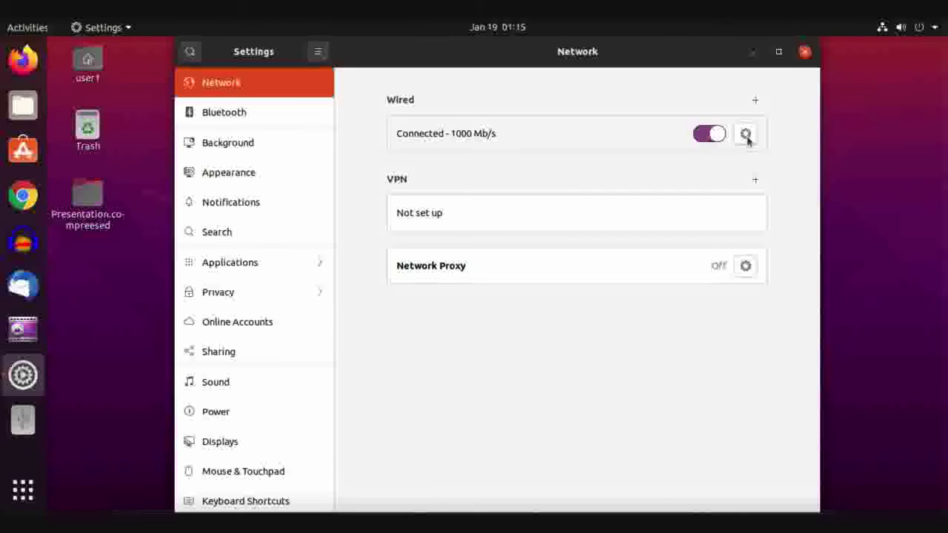
left_click(746, 135)
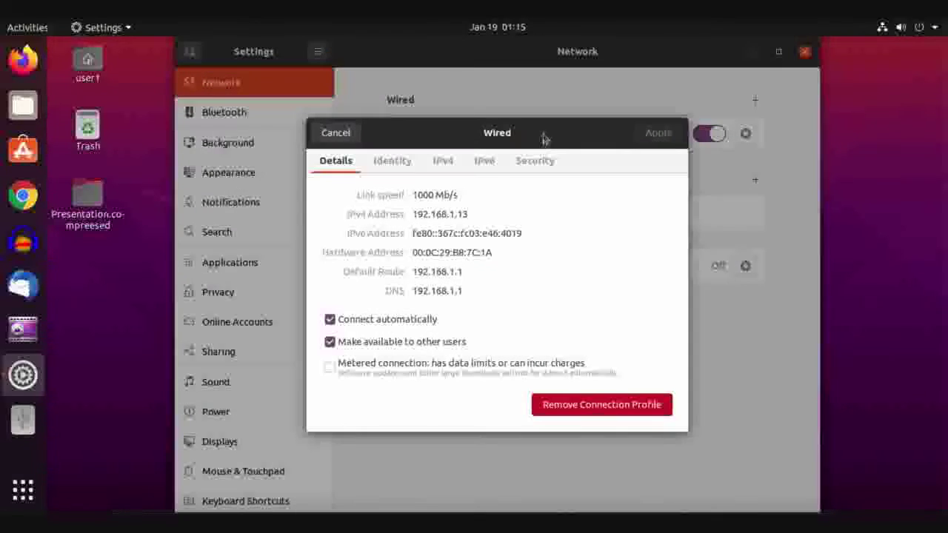
- Review the wired connection's Details addresses, then show its Identity tab named 'Lan network'
mouse_move(544, 139)
left_mouse_down()
mouse_move(565, 121)
mouse_move(533, 134)
left_mouse_up()
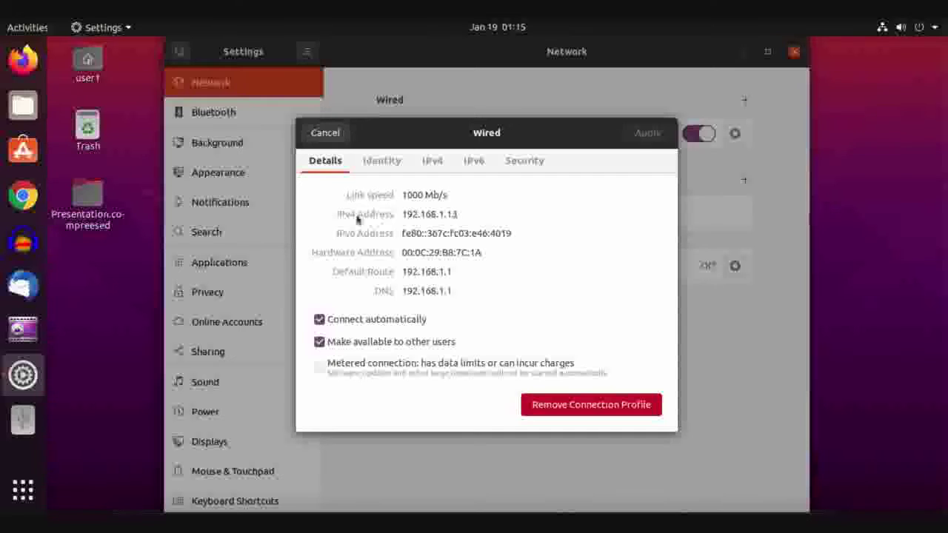
left_click(401, 214)
left_click_drag(401, 272, 425, 290)
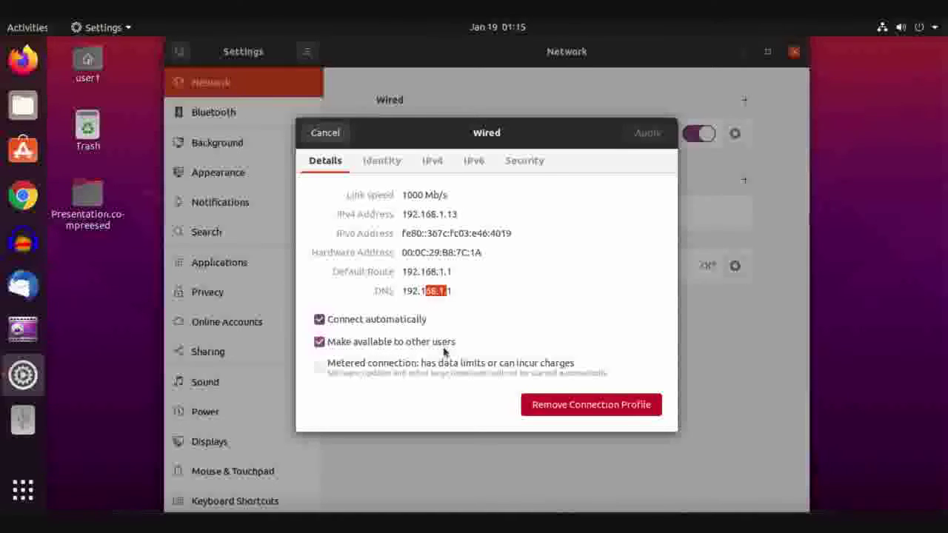
left_click(97, 74)
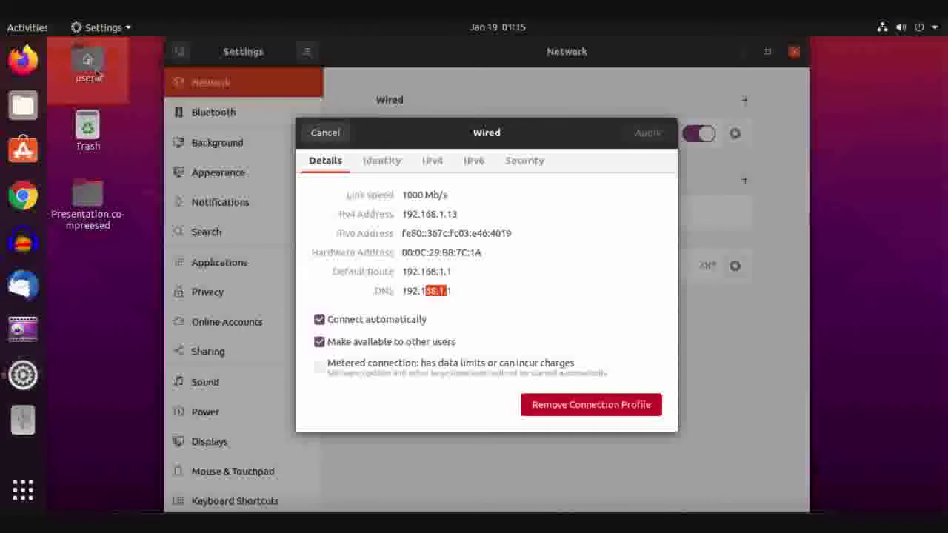
left_click(88, 197, "ctrl")
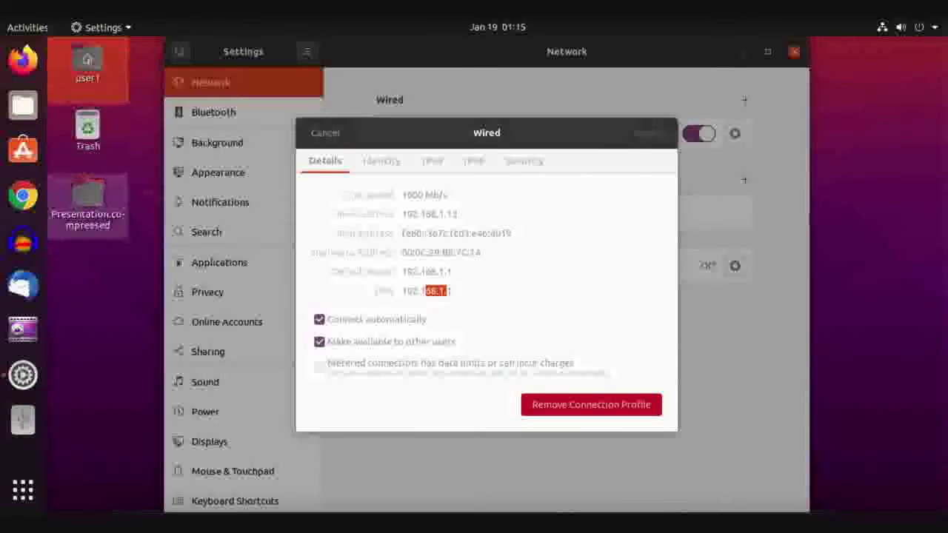
left_click(554, 252)
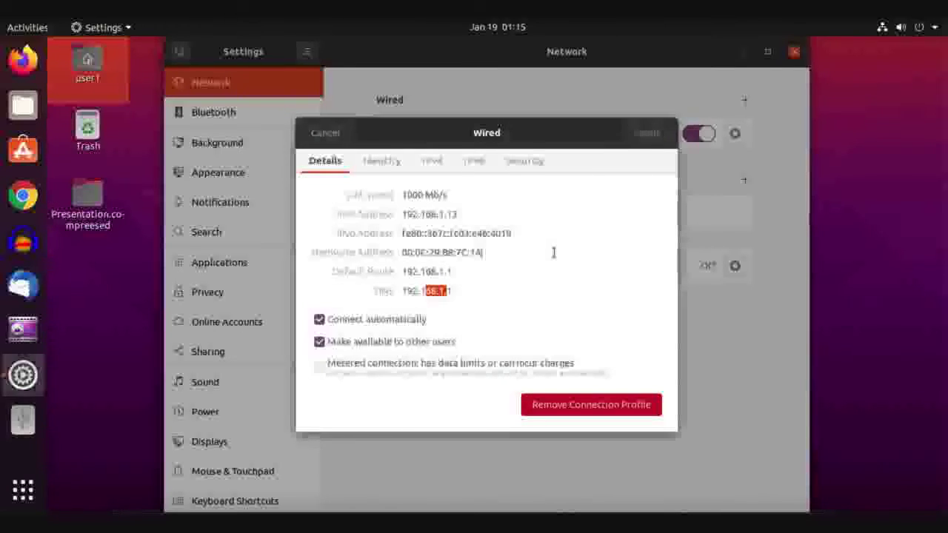
left_click(374, 169)
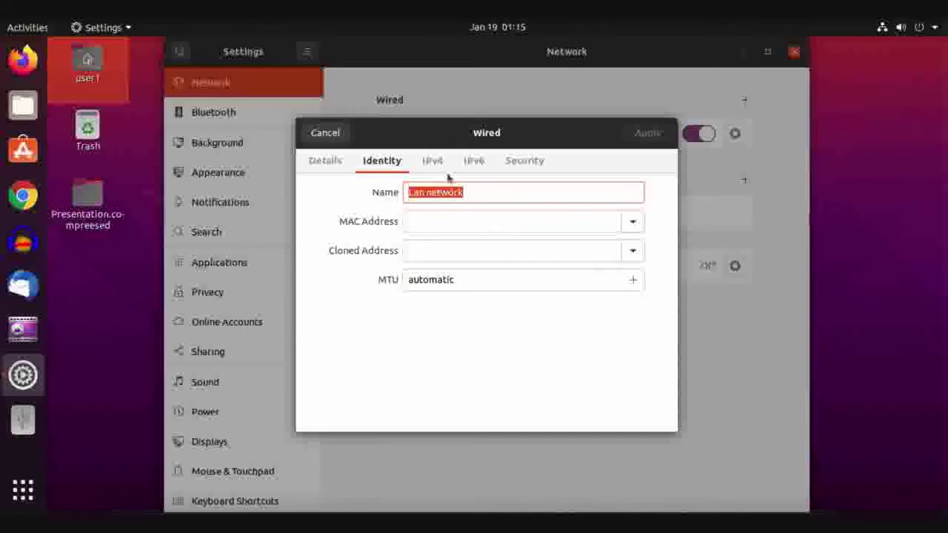
- Review the IPv4 and IPv6 tabs, cancel the Wired dialog, and move to Bluetooth
left_click(437, 169)
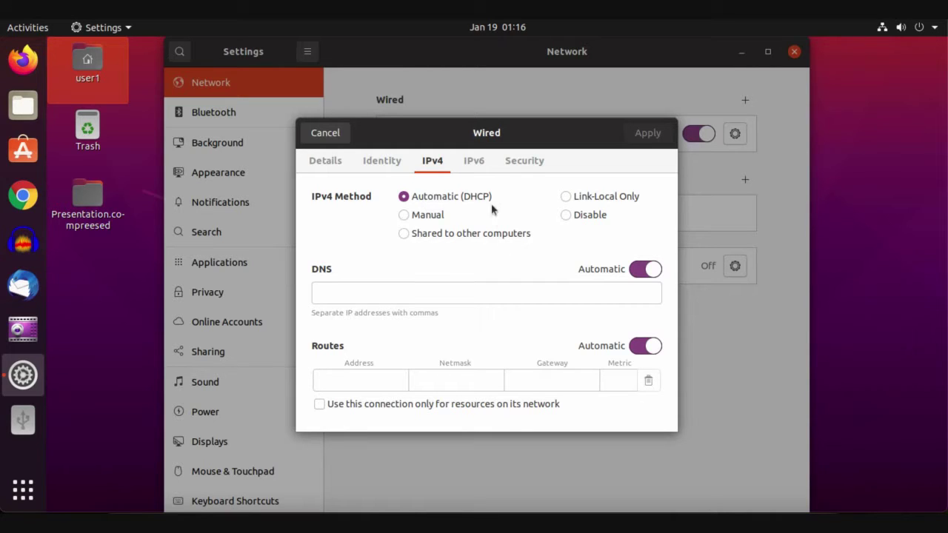
left_click(475, 162)
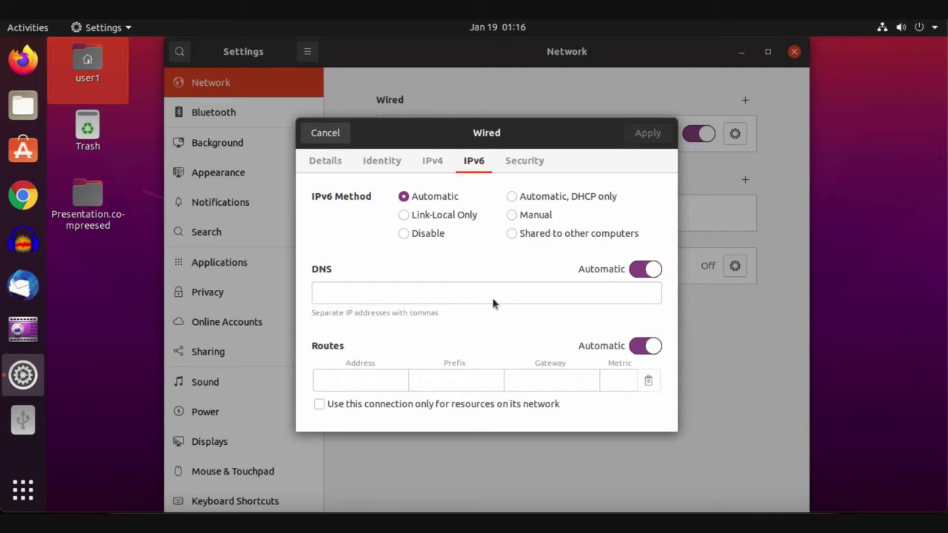
left_click(330, 133)
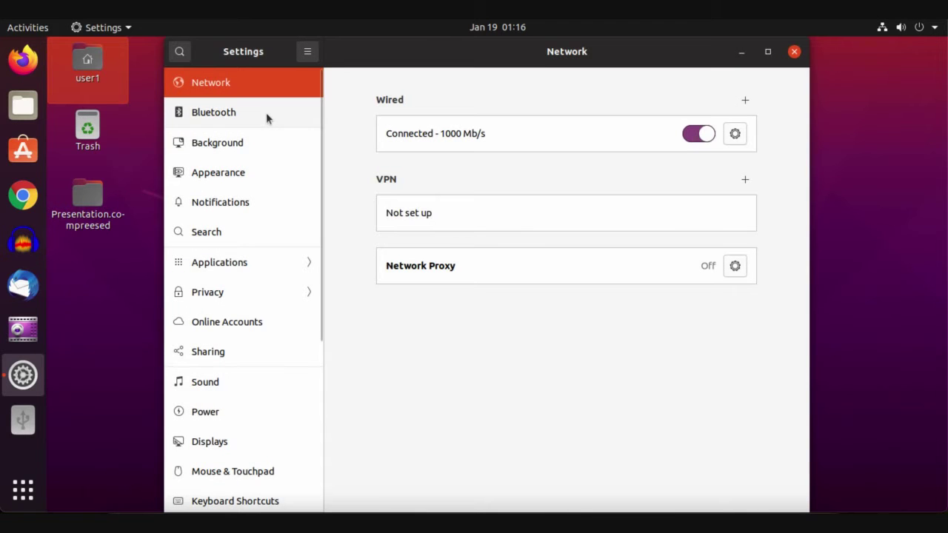
left_click(267, 115)
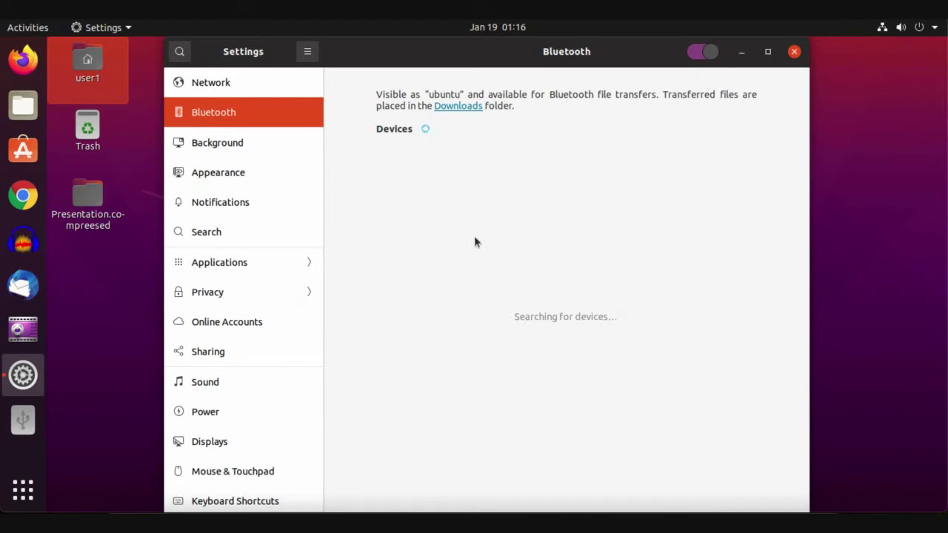
- Switch from the Bluetooth page to the Background page with its wallpaper thumbnails
left_click(247, 148)
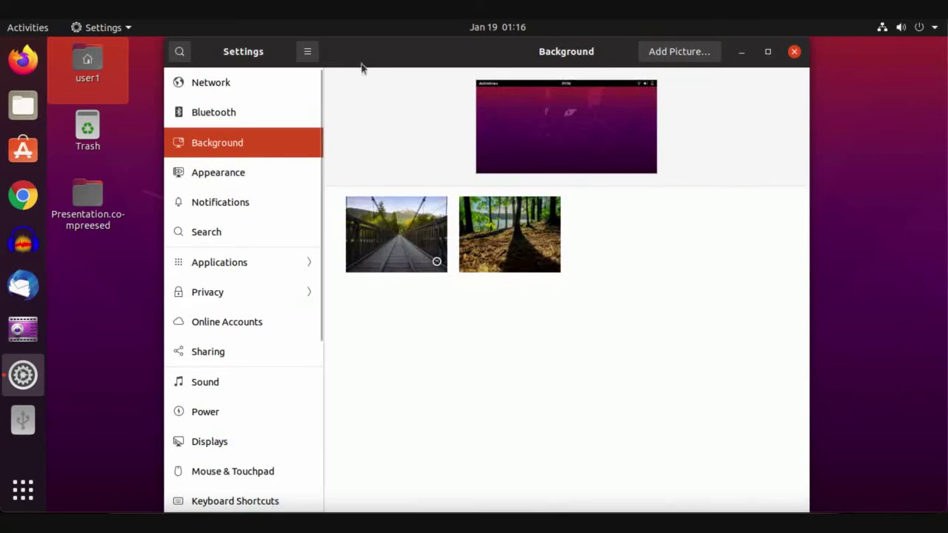
- Set the orange abstract image as wallpaper after trying the forest and bridge photos
left_click_drag(376, 56, 509, 58)
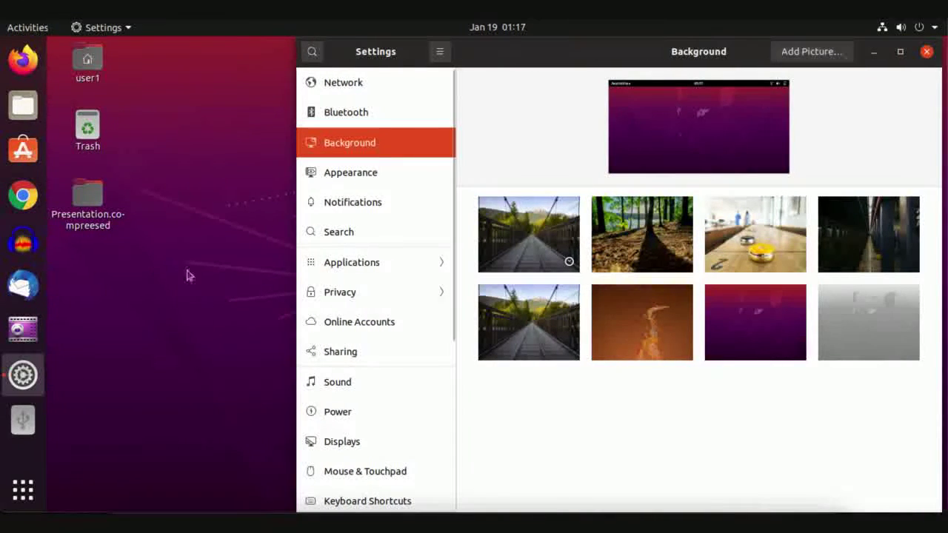
left_click_drag(475, 59, 333, 57)
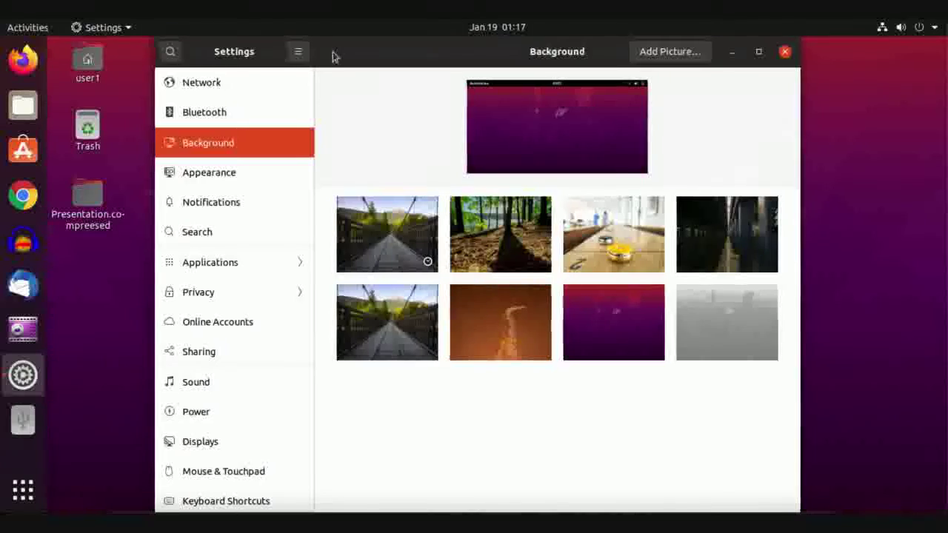
left_click(482, 234)
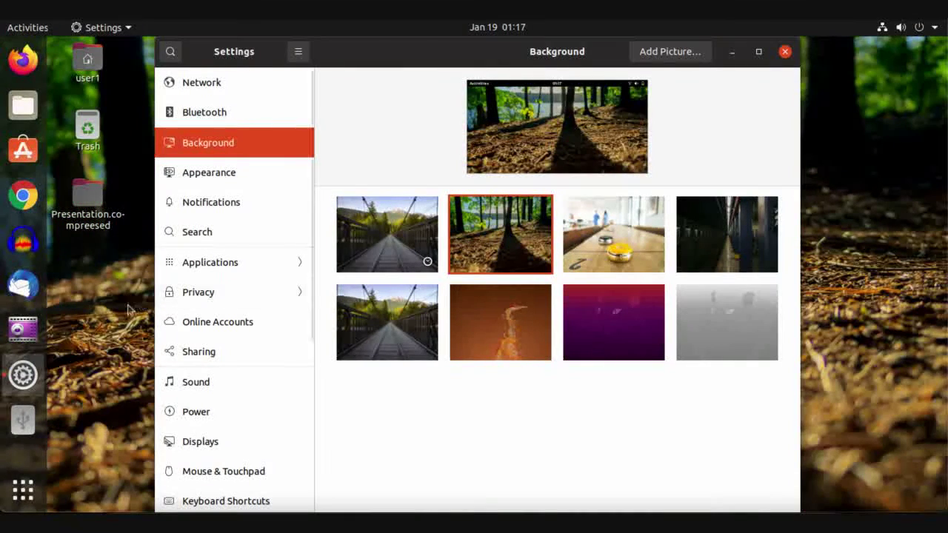
left_click(358, 244)
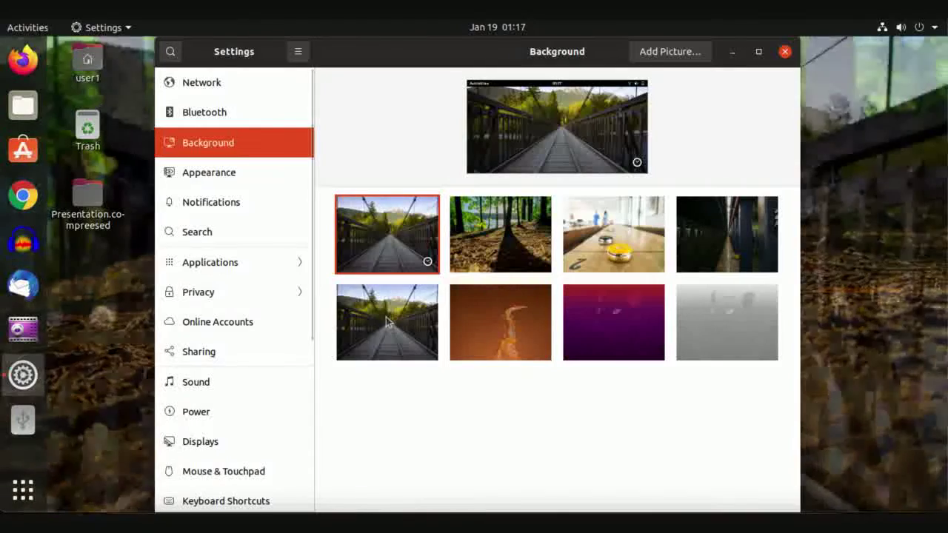
left_click(386, 321)
left_click(506, 327)
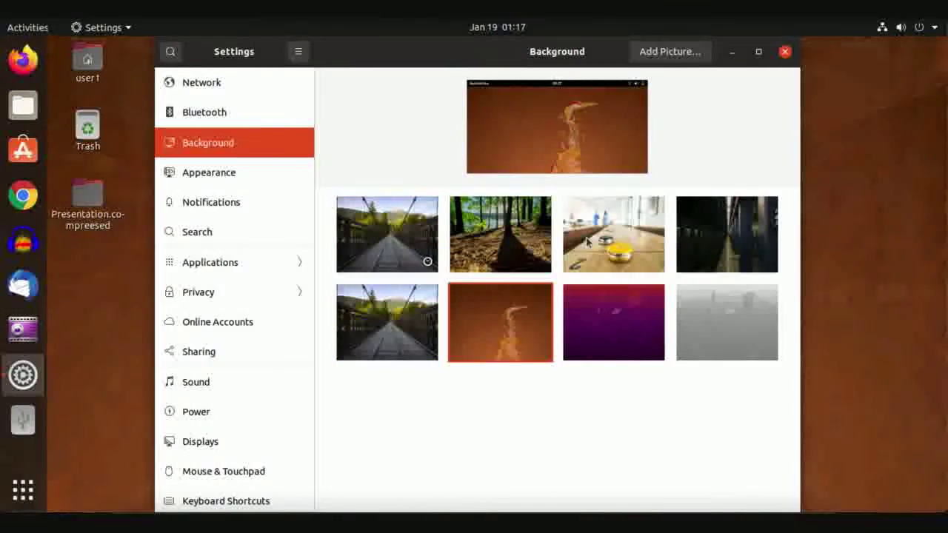
- Open and cancel the Add Picture chooser, then go to the Appearance page
left_click(668, 56)
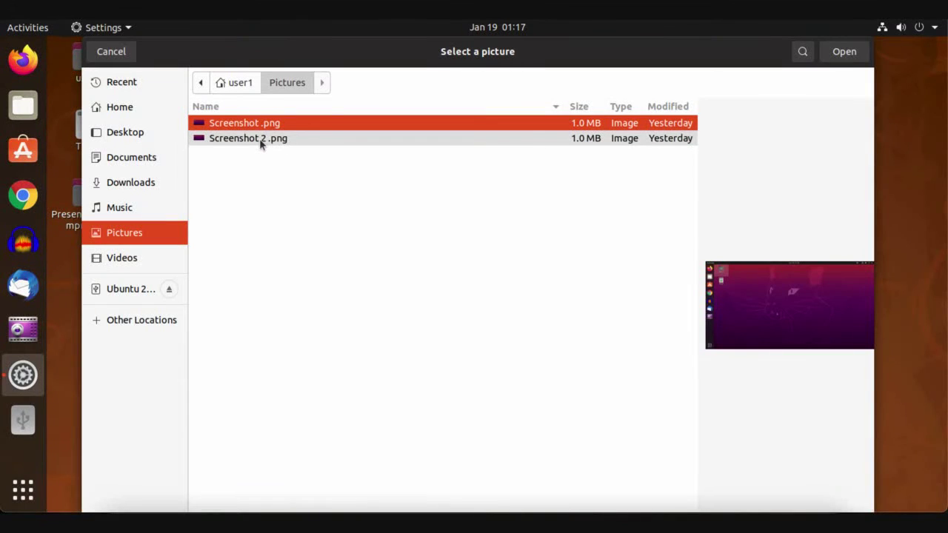
left_click(118, 53)
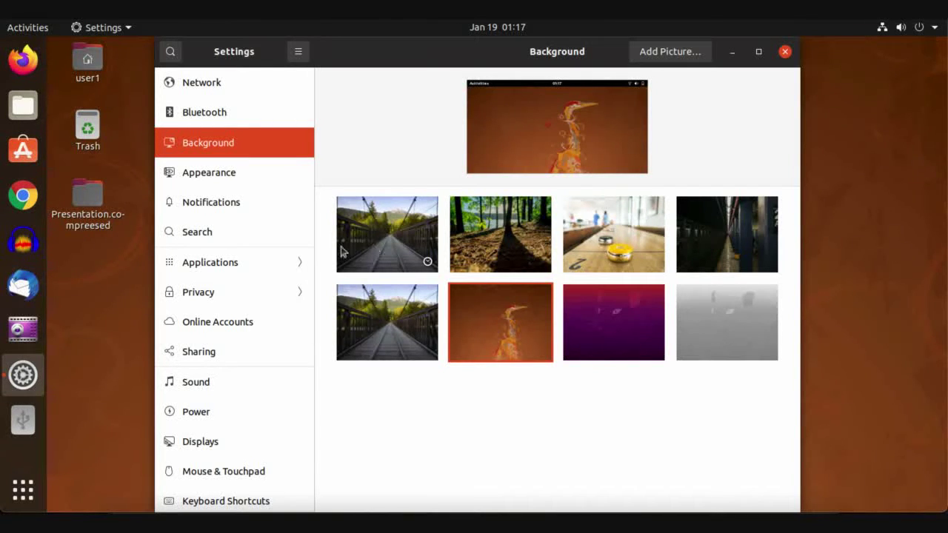
left_click(232, 181)
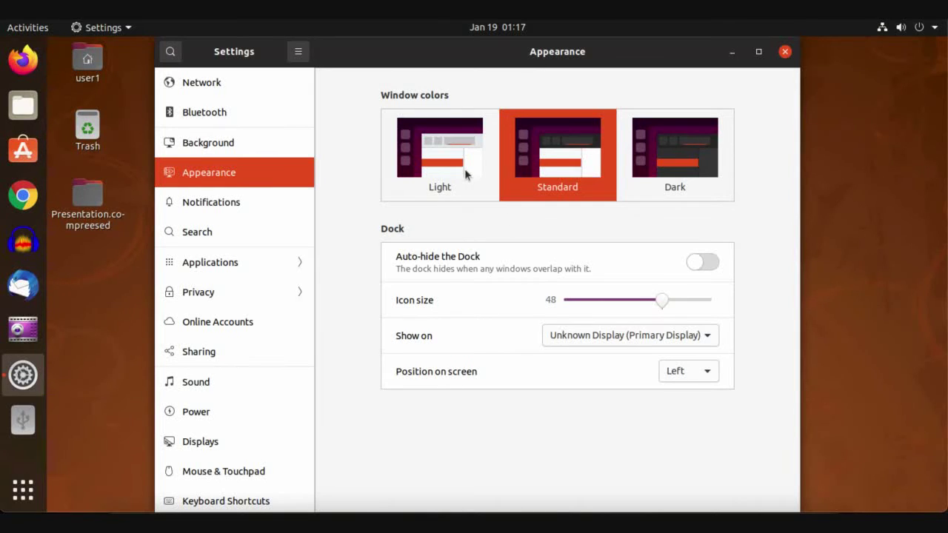
- Try Dark and Standard window colours, settling on the Light theme
left_click(680, 160)
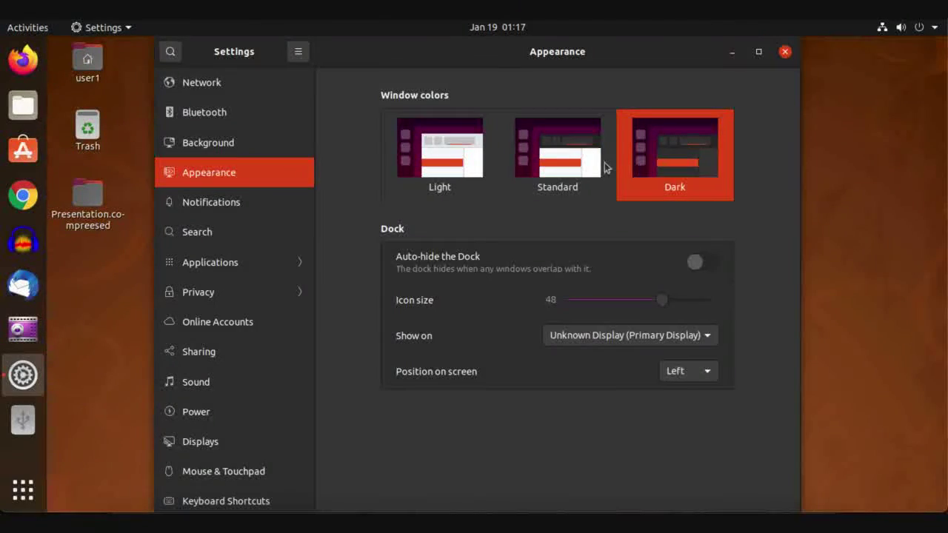
left_click(580, 163)
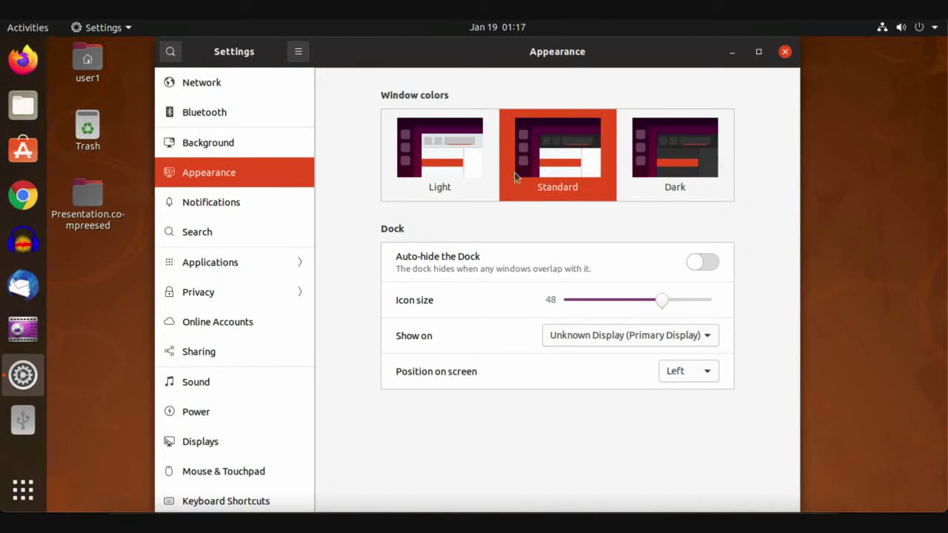
left_click(463, 156)
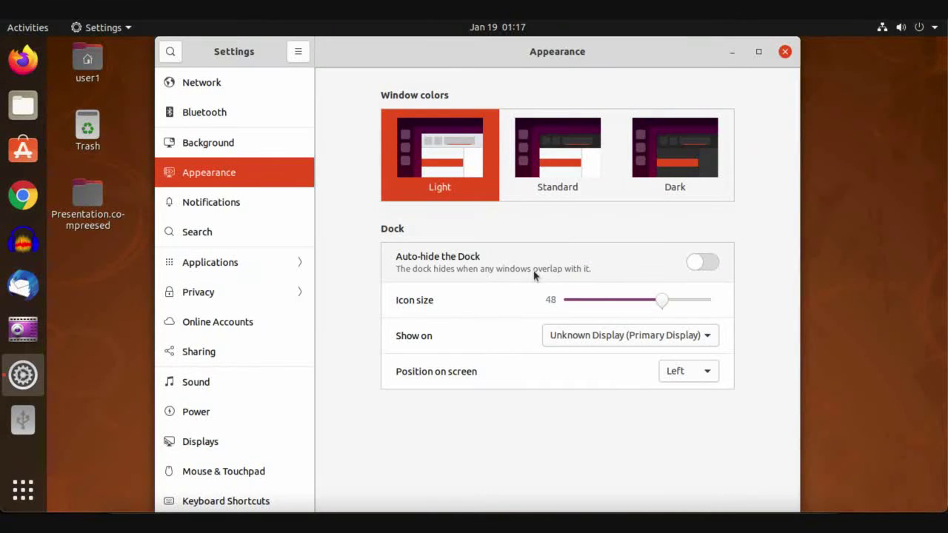
- Shrink dock icons to 28 and toggle dock auto-hide on and off, leaving it off
left_click_drag(662, 301, 606, 311)
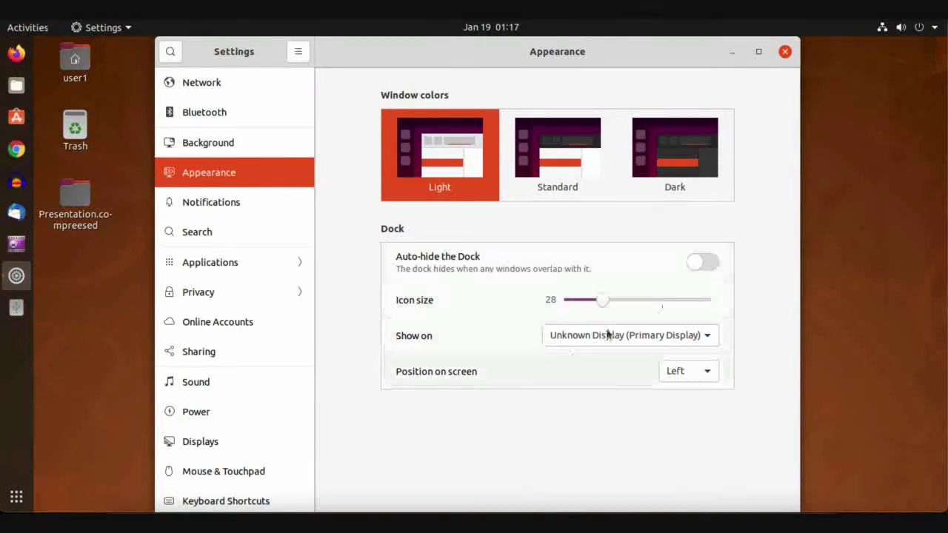
left_click(703, 263)
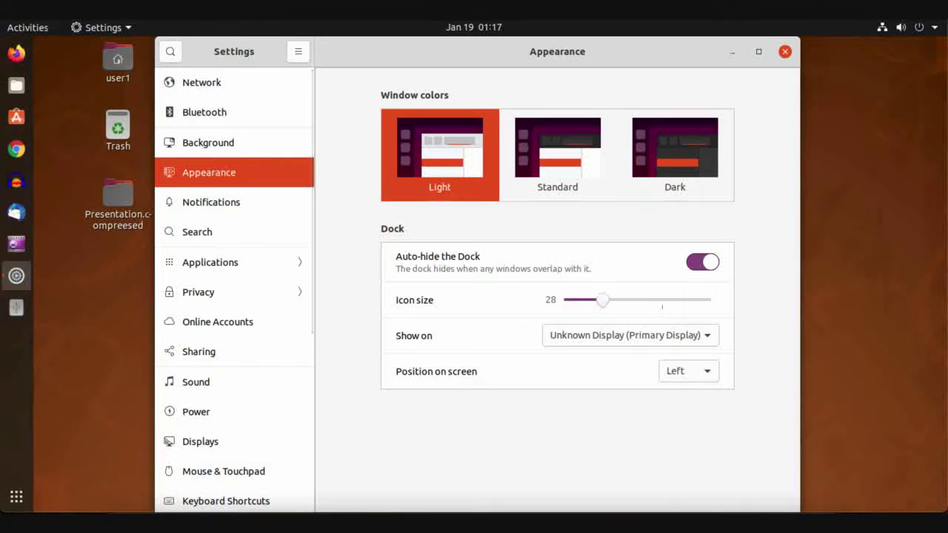
left_click(700, 263)
left_click(700, 263)
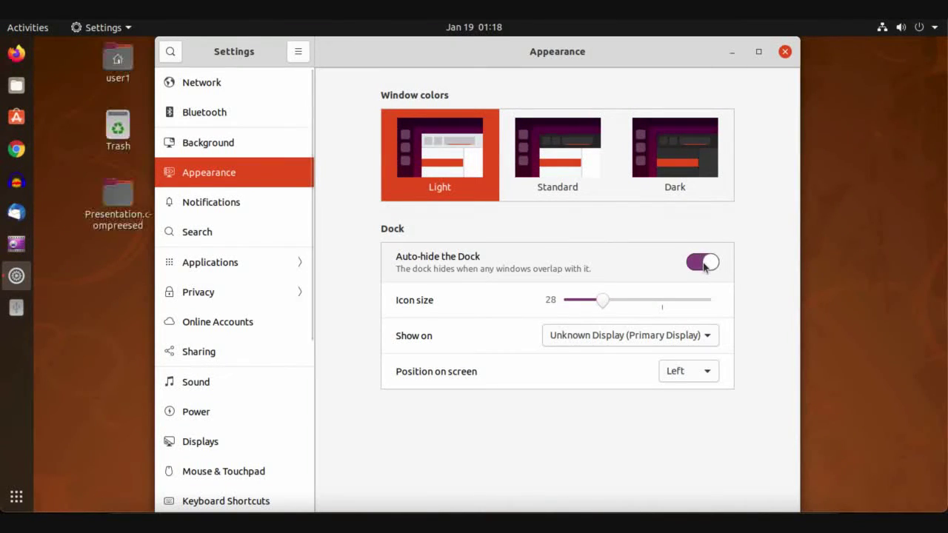
left_click(702, 266)
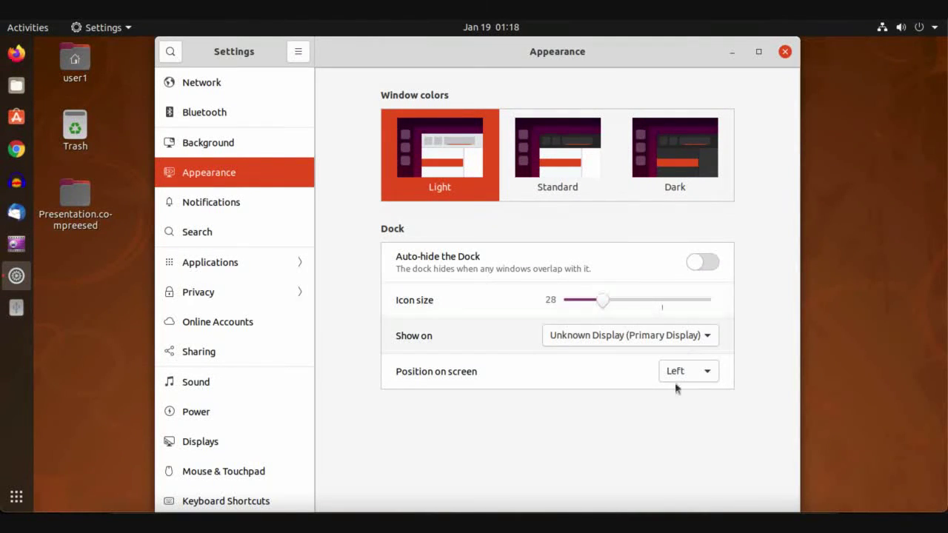
- Try the dock at Bottom and Right, then return it to the Left edge
left_click(697, 374)
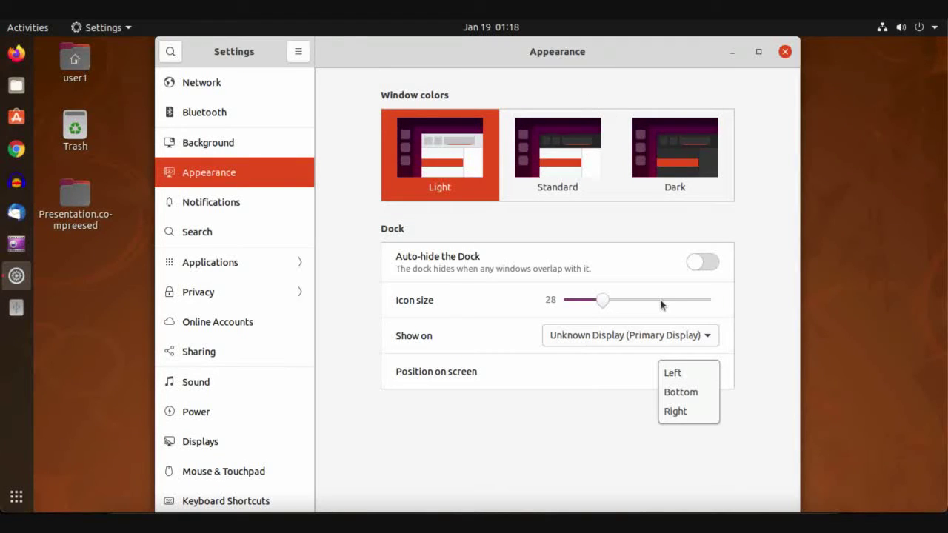
left_click(686, 390)
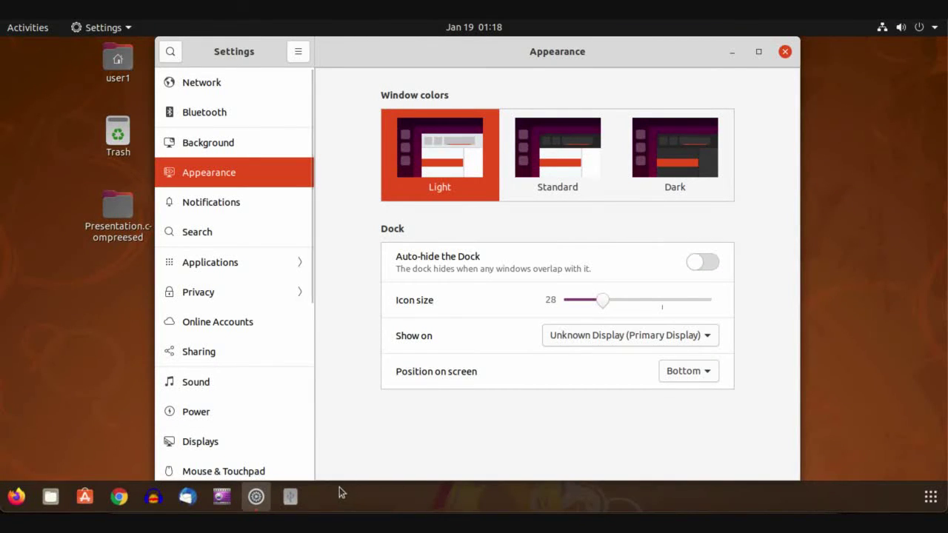
left_click(678, 376)
left_click(682, 396)
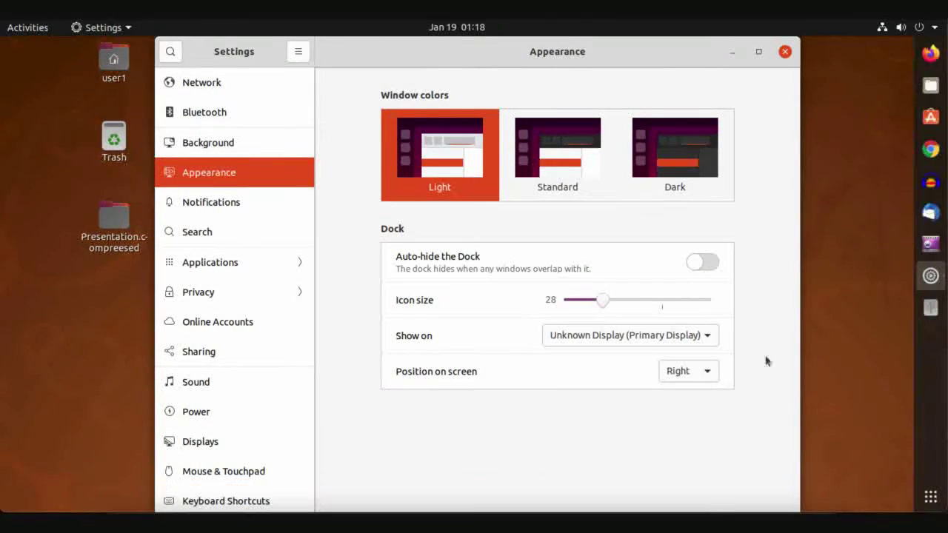
left_click(684, 372)
left_click(677, 335)
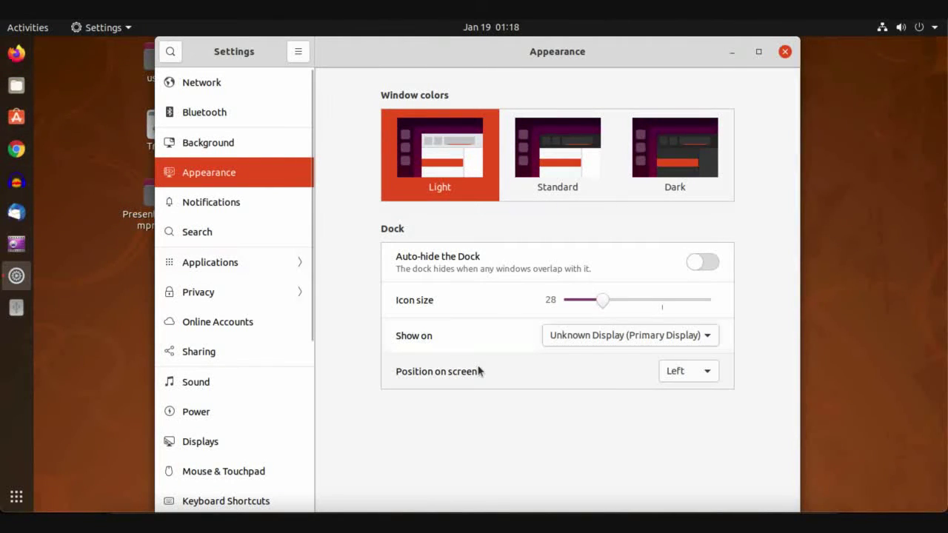
- Open Notifications, check the clock's calendar popover, and scroll through the application list
left_click(216, 207)
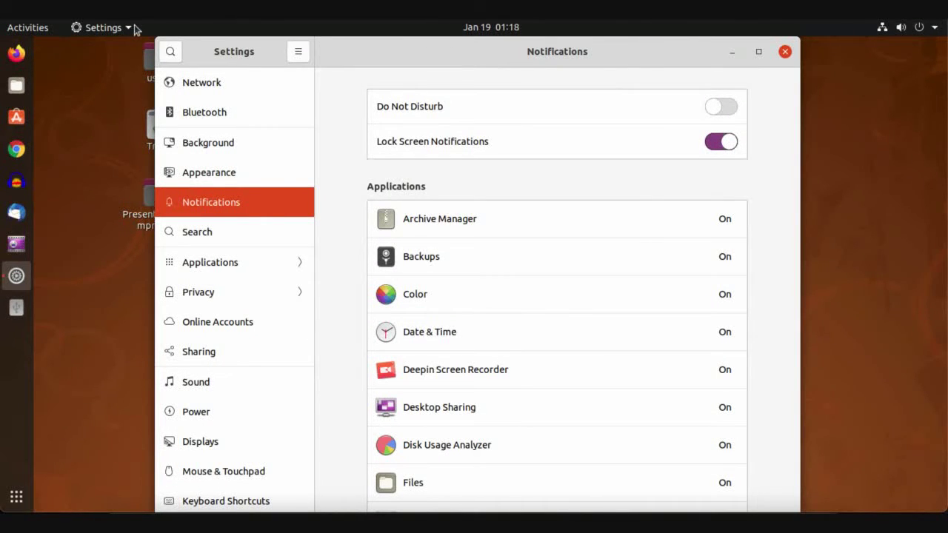
left_click(491, 28)
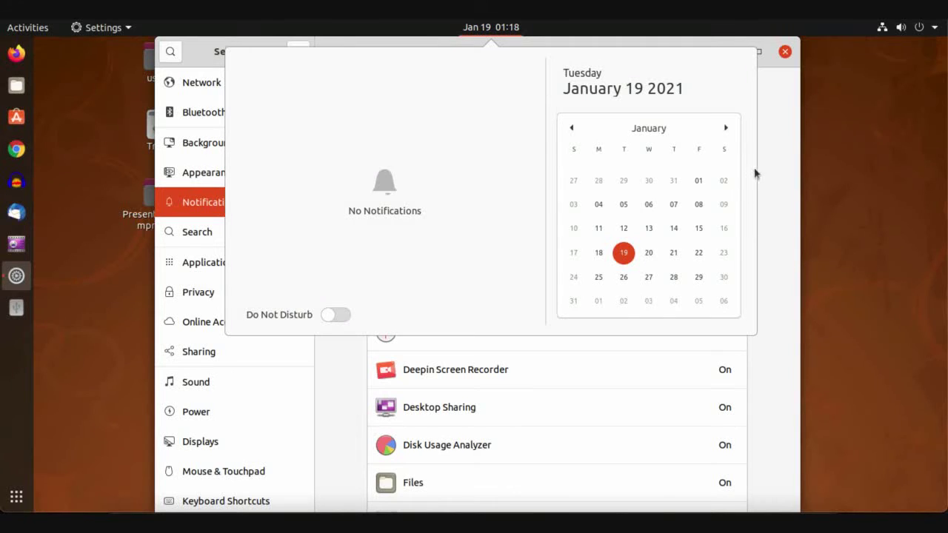
left_click(789, 175)
scroll(466, 323, "down", 5)
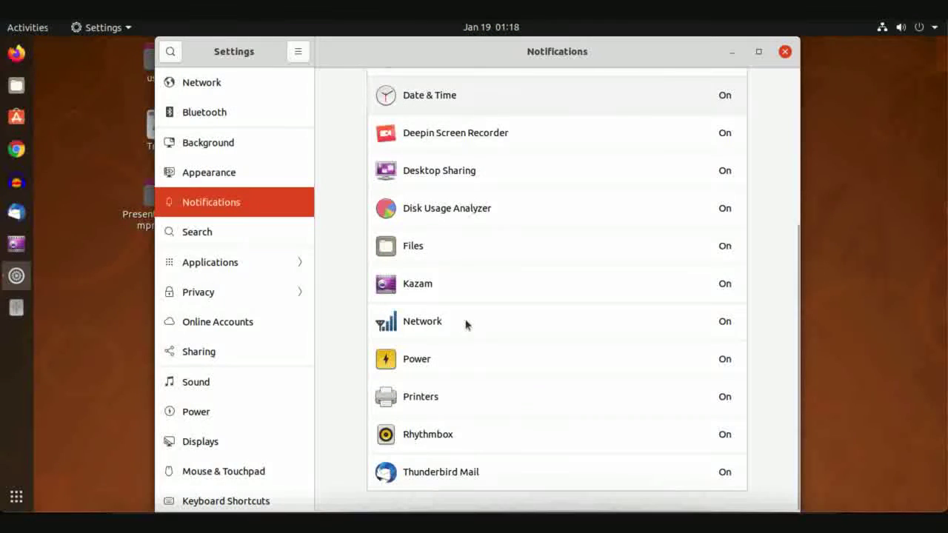
scroll(466, 324, "up", 5)
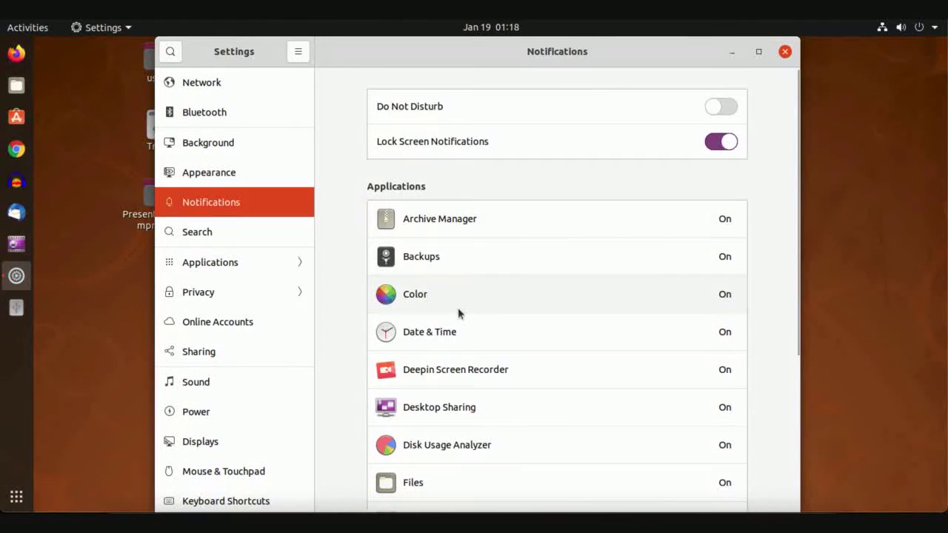
scroll(459, 313, "down", 2)
scroll(460, 314, "down", 3)
scroll(461, 274, "up", 3)
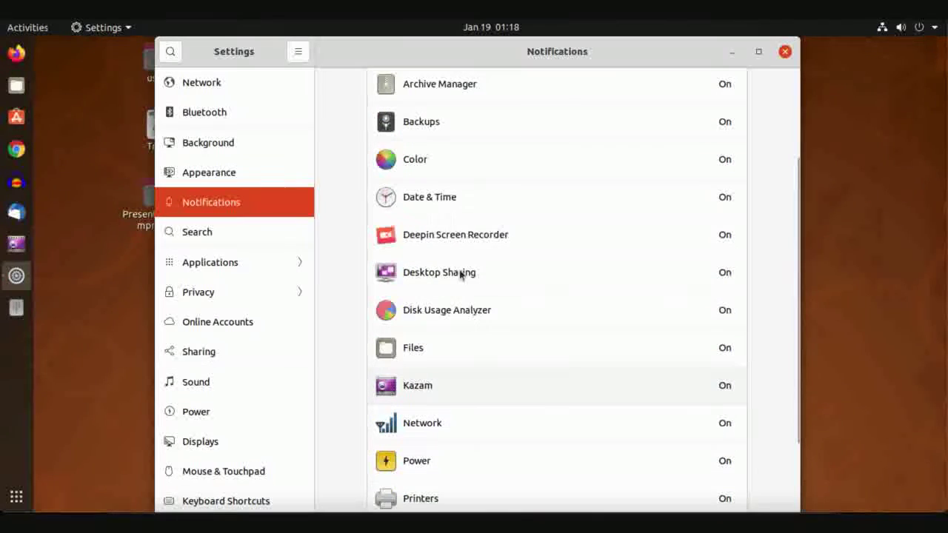
scroll(460, 274, "up", 3)
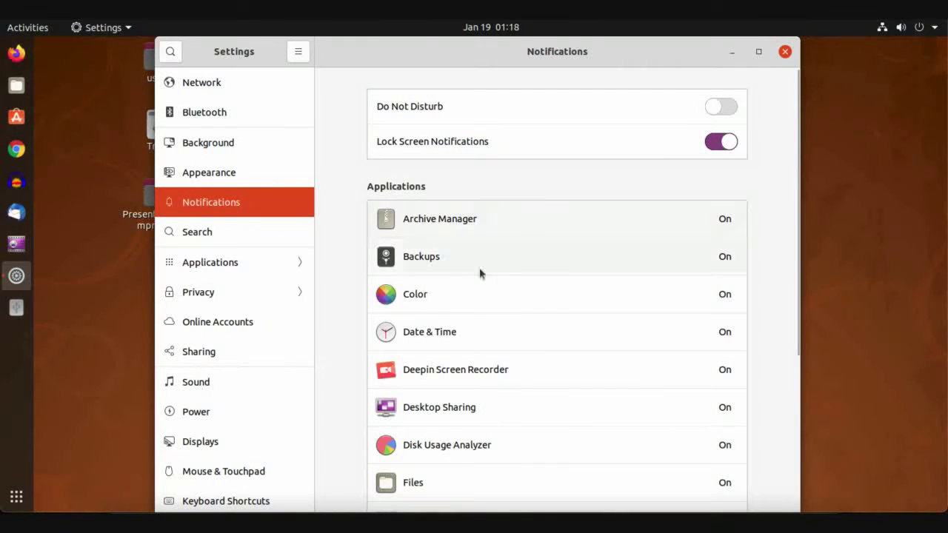
- Reopen and close the calendar popover, scroll down the list, and open the Search page
left_click(478, 34)
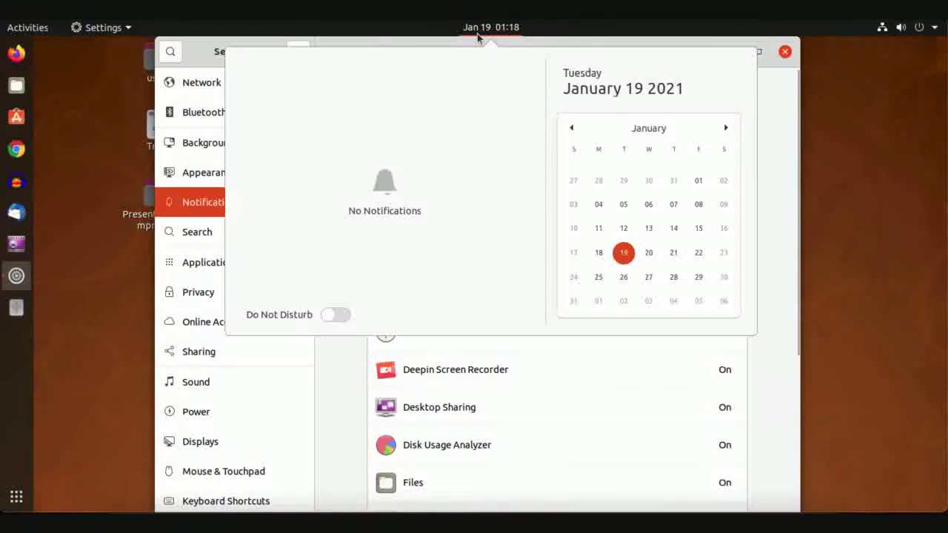
left_click(478, 34)
scroll(453, 209, "down", 1)
scroll(453, 209, "down", 5)
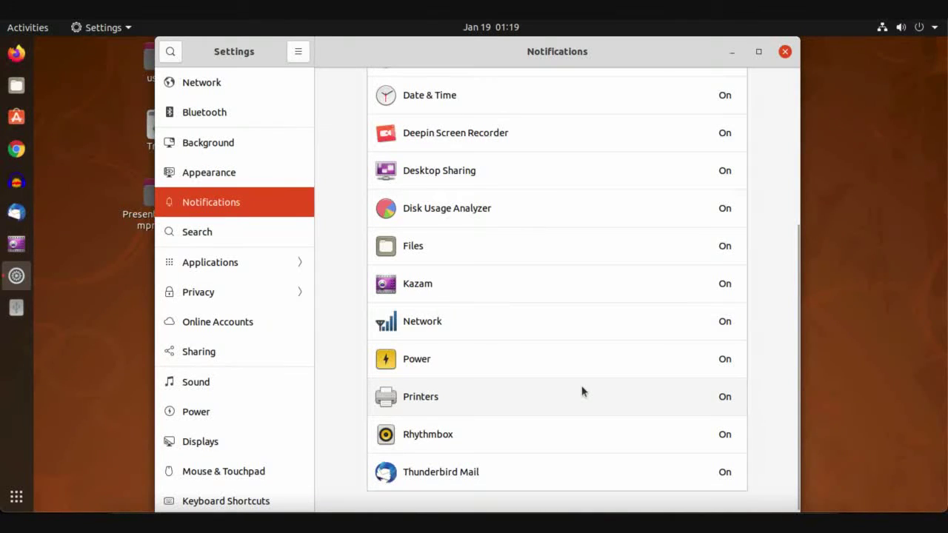
left_click(246, 238)
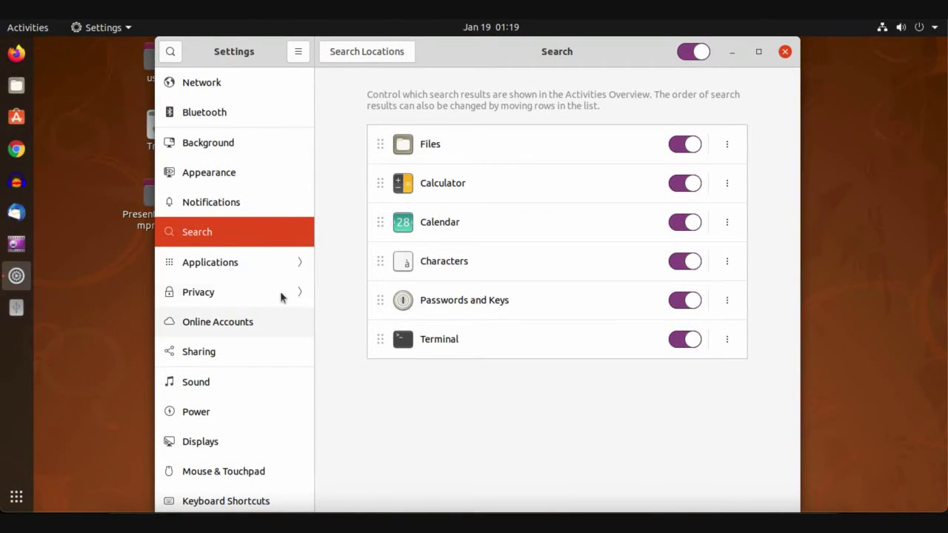
- Browse Applications settings for AisleRiot, Android File Transfer, Audacity, Archive Manager, Backups, Calculator and Calendar
left_click(254, 264)
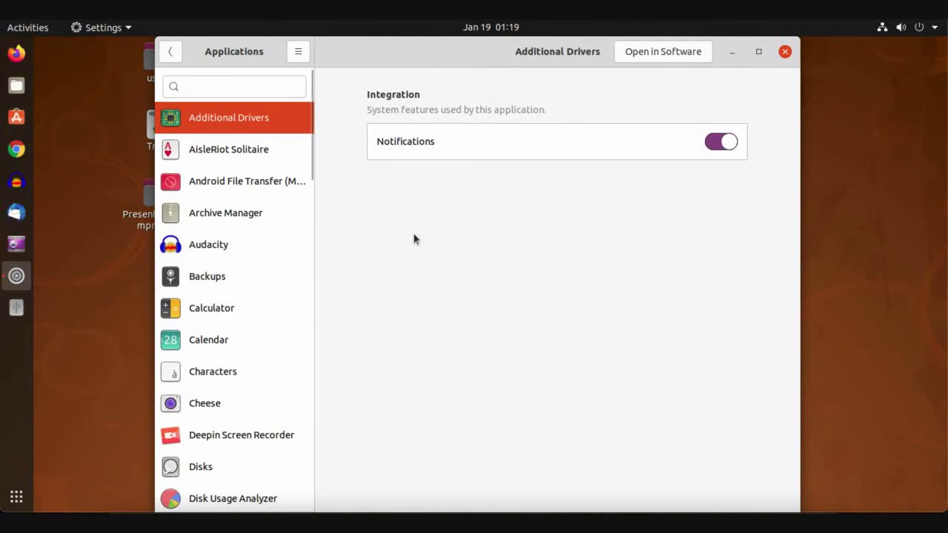
scroll(230, 342, "down", 15)
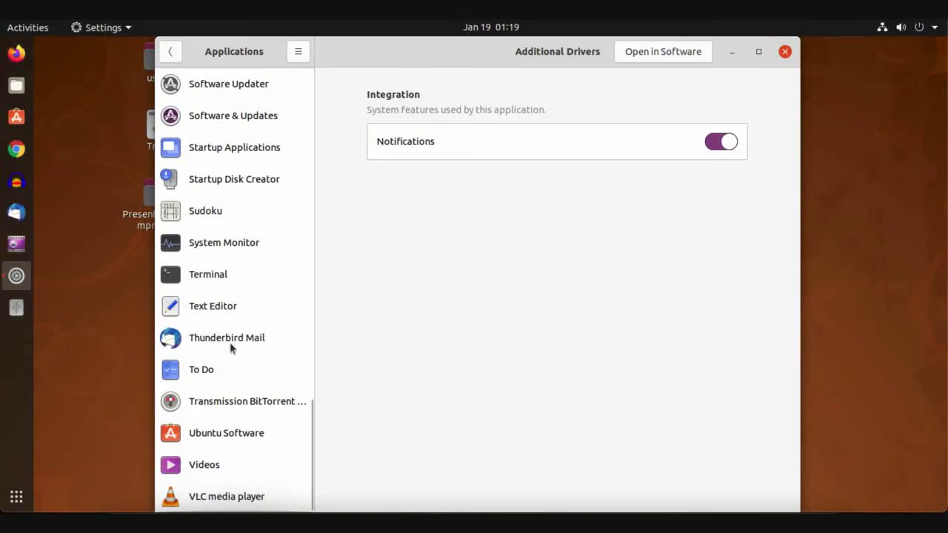
scroll(229, 343, "up", 15)
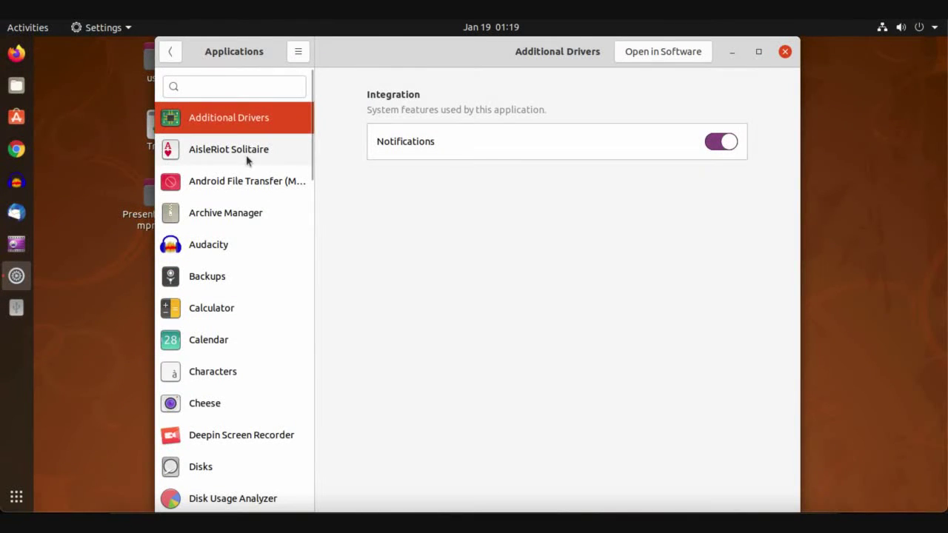
left_click(246, 153)
left_click(236, 195)
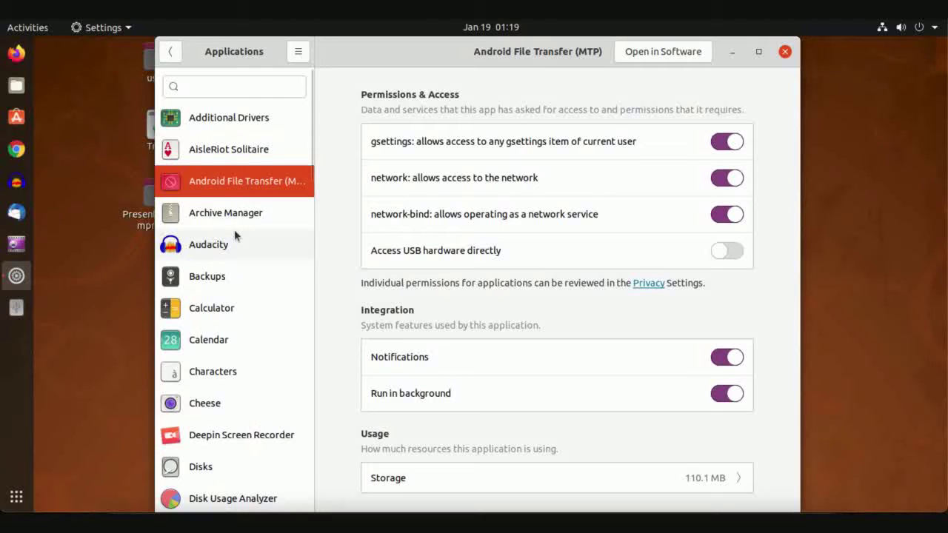
left_click(236, 239)
left_click(230, 214)
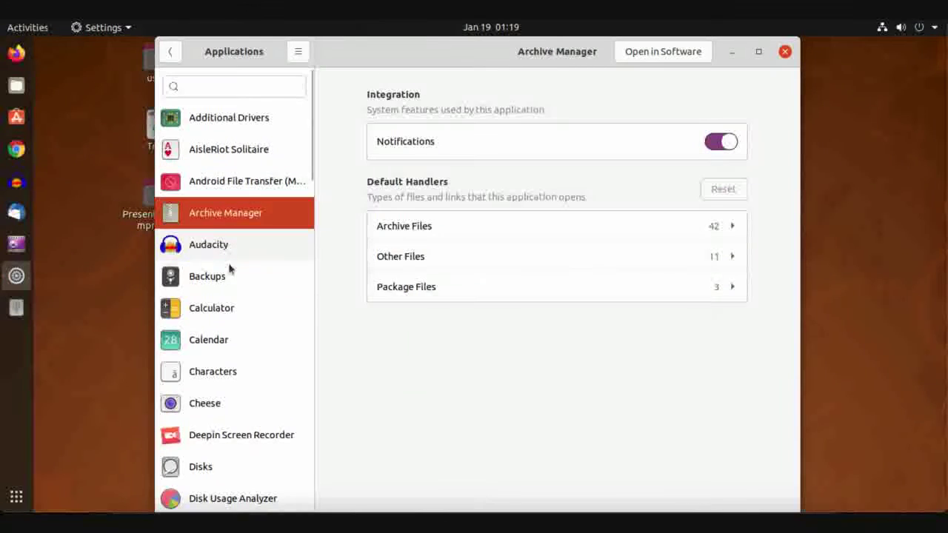
left_click(229, 275)
left_click(229, 320)
left_click(227, 337)
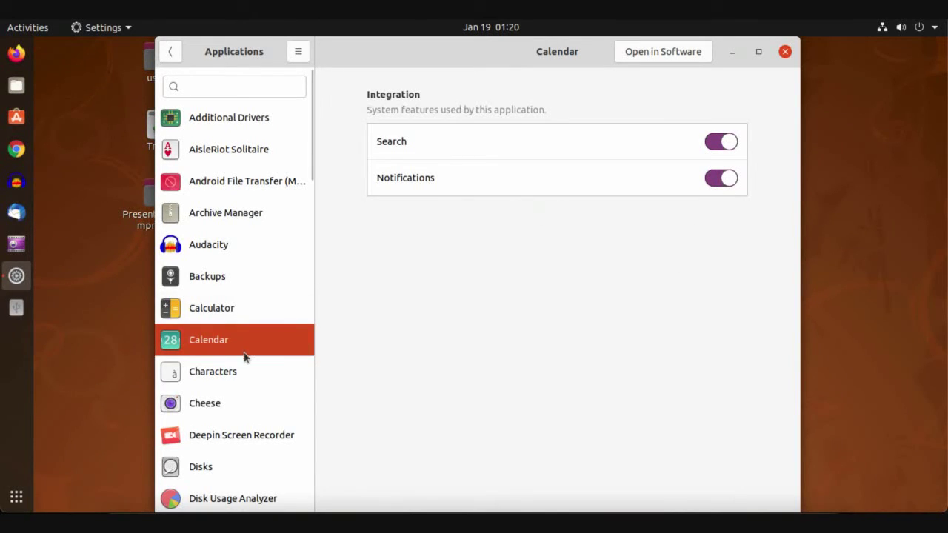
- View Google Chrome's default file handlers, then return to the main settings list
scroll(226, 377, "down", 5)
left_click(222, 293)
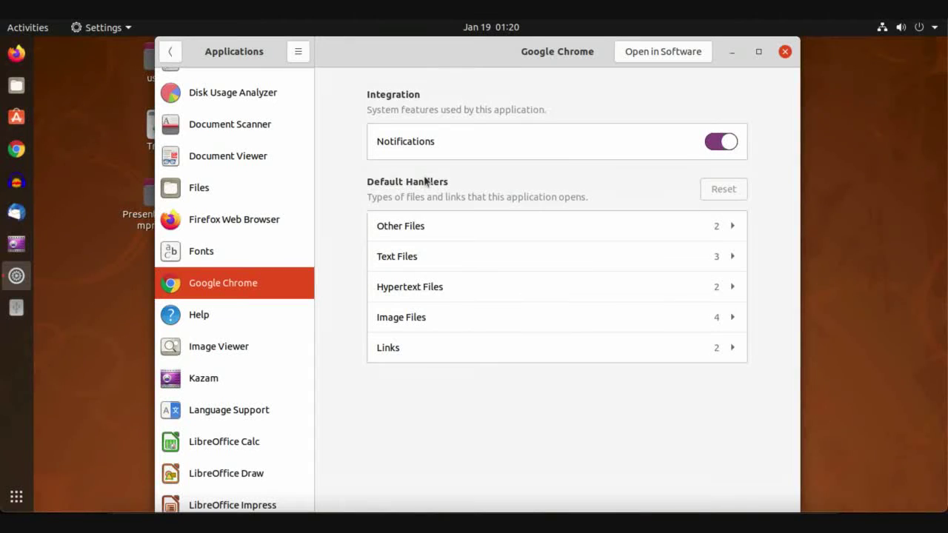
left_click(170, 51)
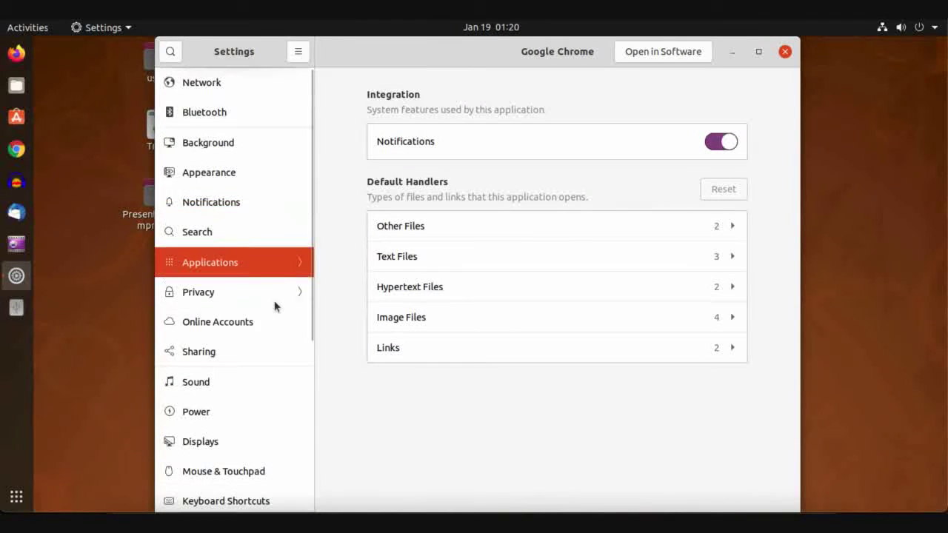
scroll(275, 306, "down", 5)
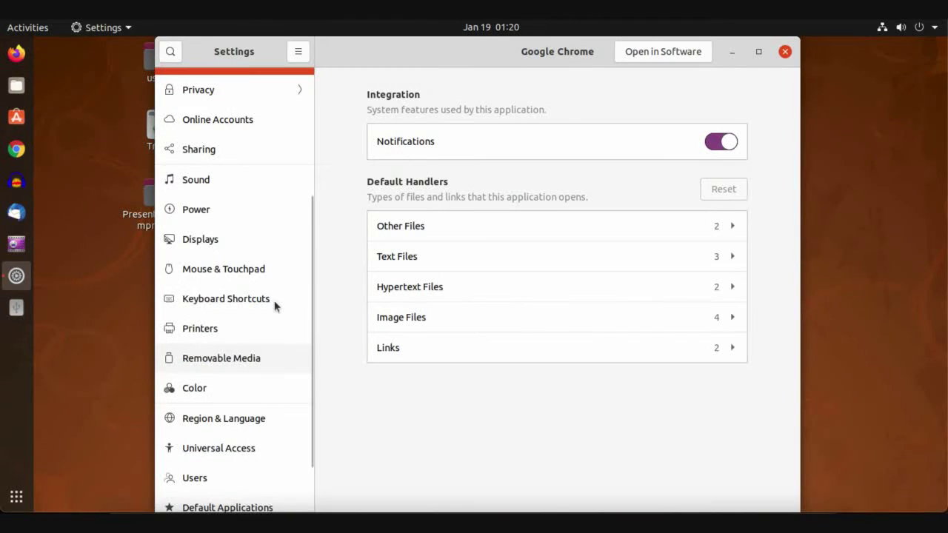
left_click(233, 86)
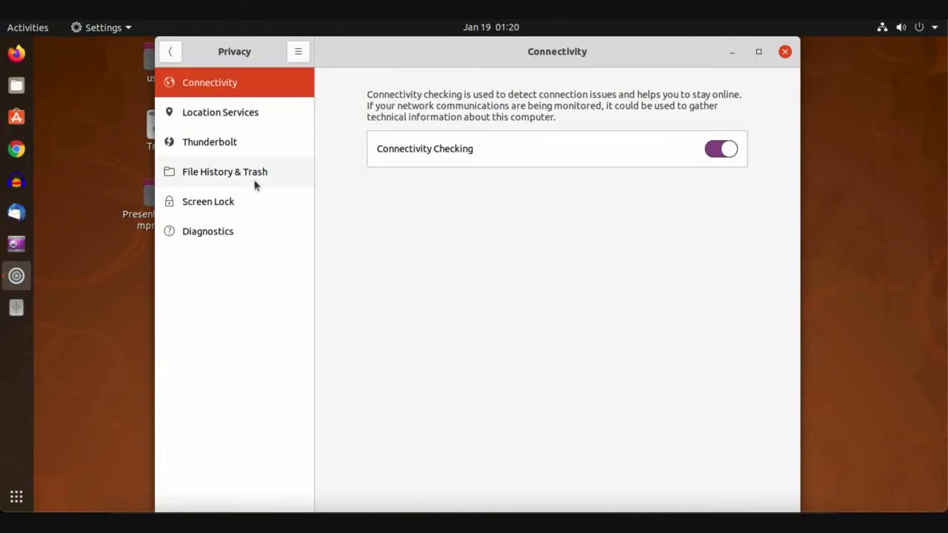
left_click(249, 112)
left_click(242, 147)
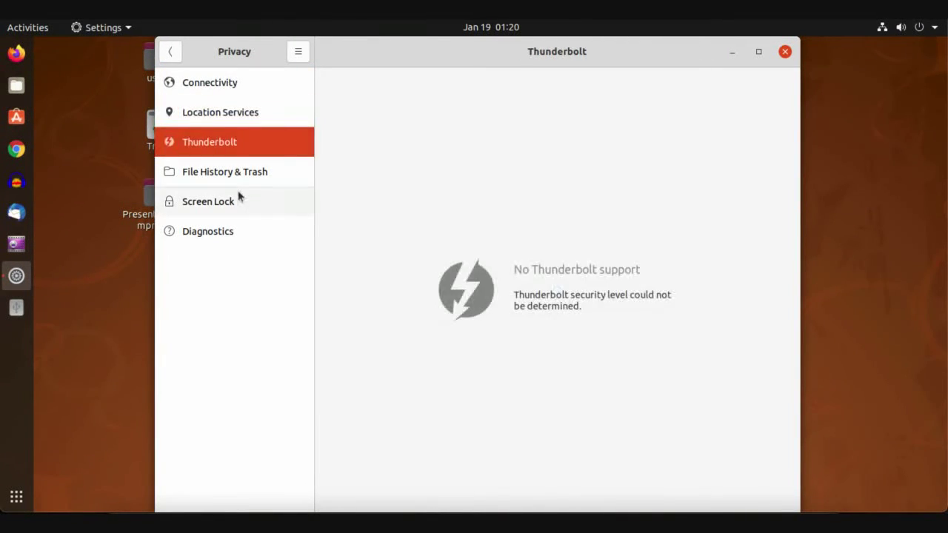
left_click(239, 199)
left_click(237, 230)
left_click(235, 172)
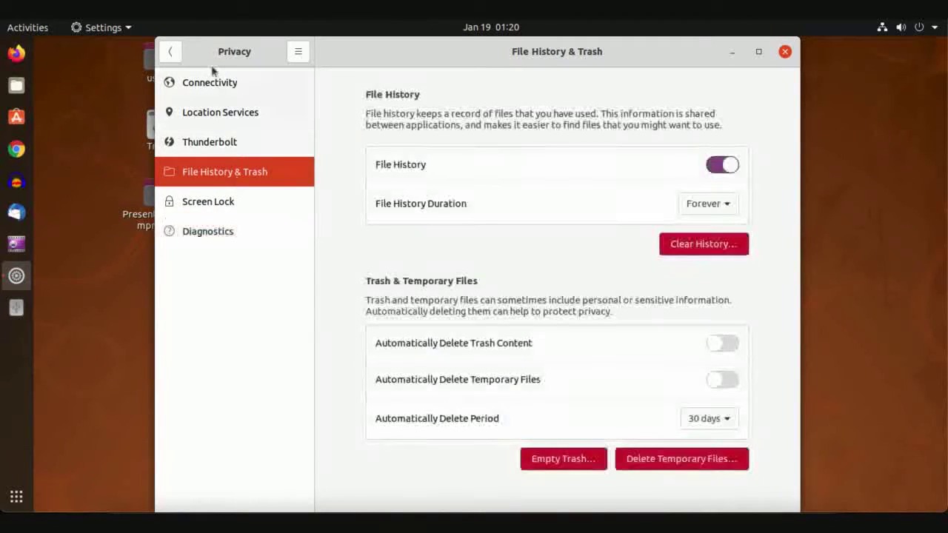
left_click(171, 50)
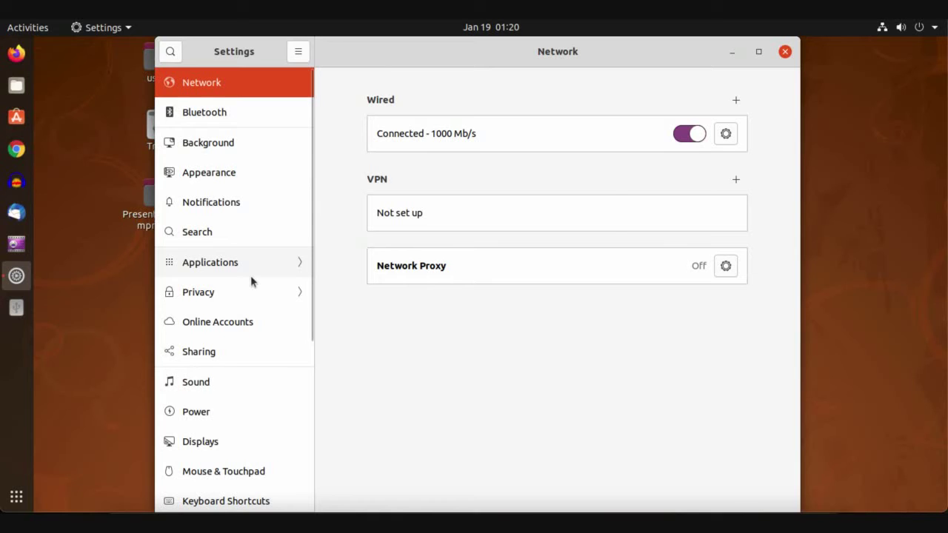
scroll(250, 280, "down", 1)
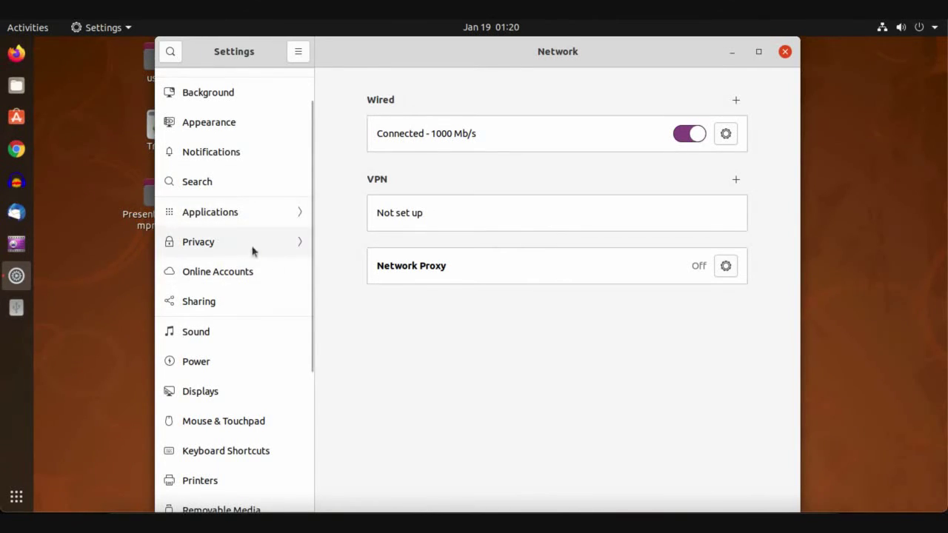
scroll(276, 292, "down", 3)
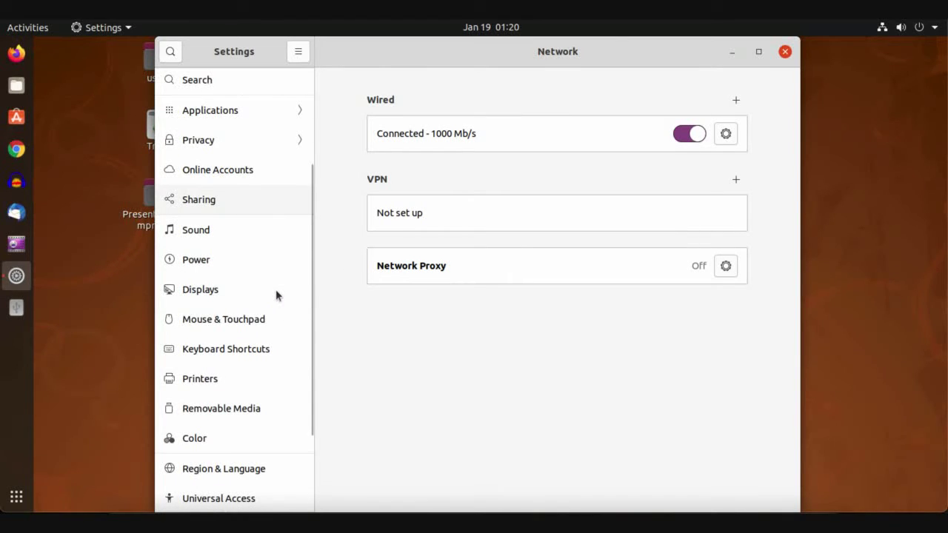
scroll(277, 292, "down", 3)
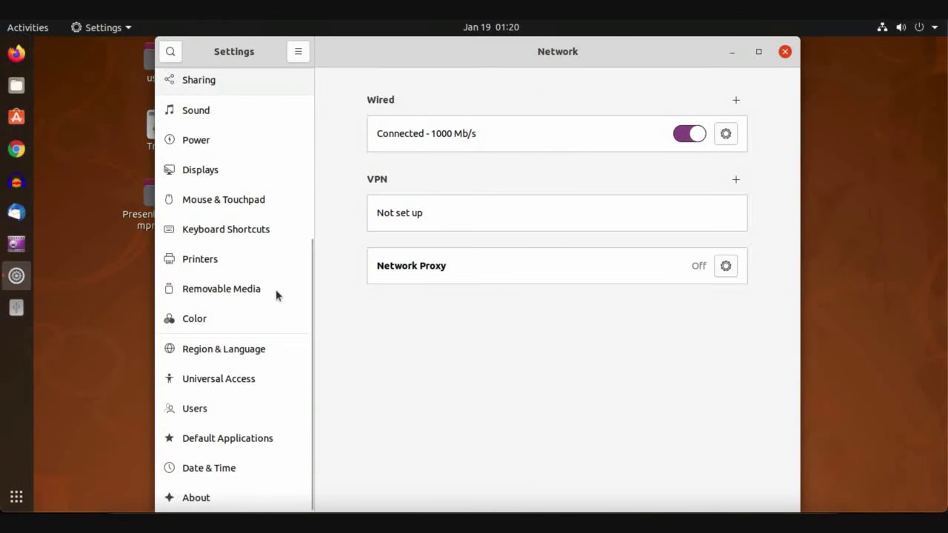
scroll(277, 295, "up", 1)
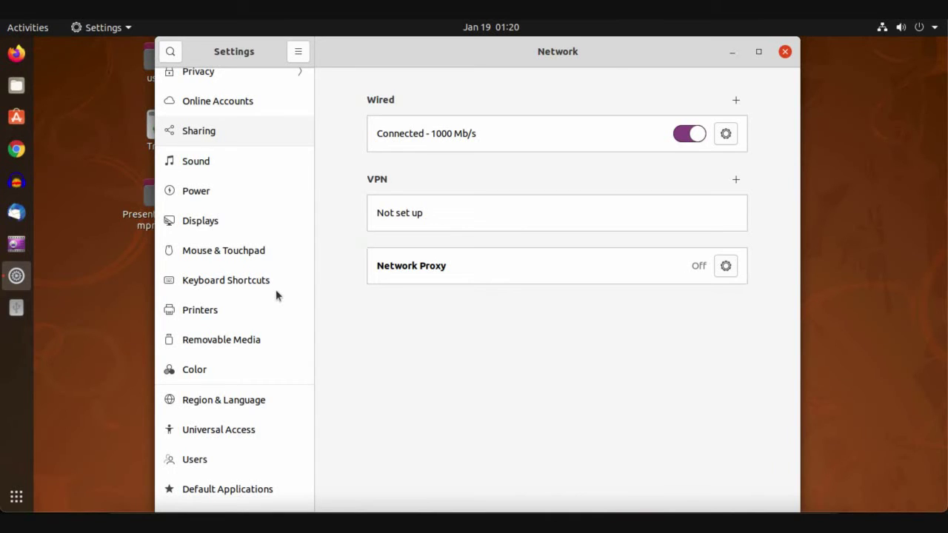
- On the Sound page, lower the system volume to the 100% mark and turn Over-Amplification on
left_click(207, 172)
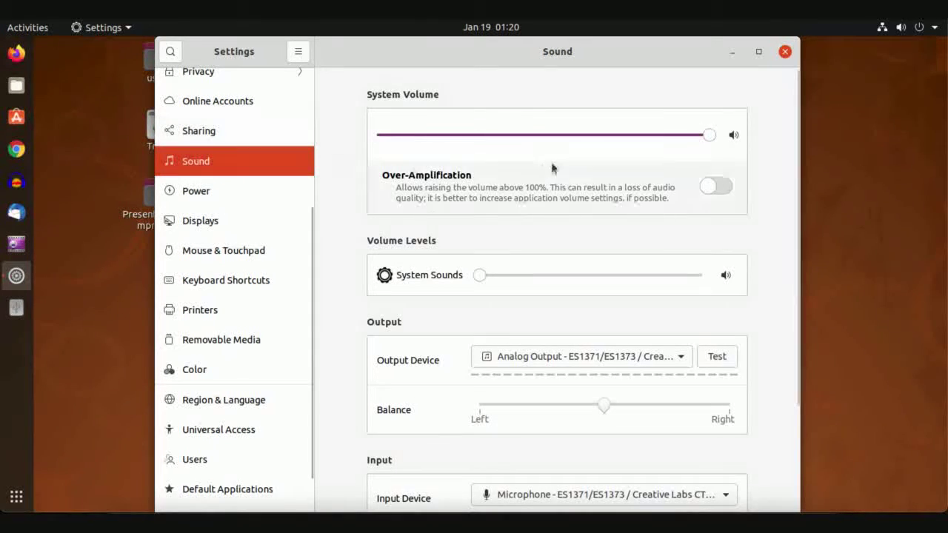
left_click_drag(709, 138, 658, 138)
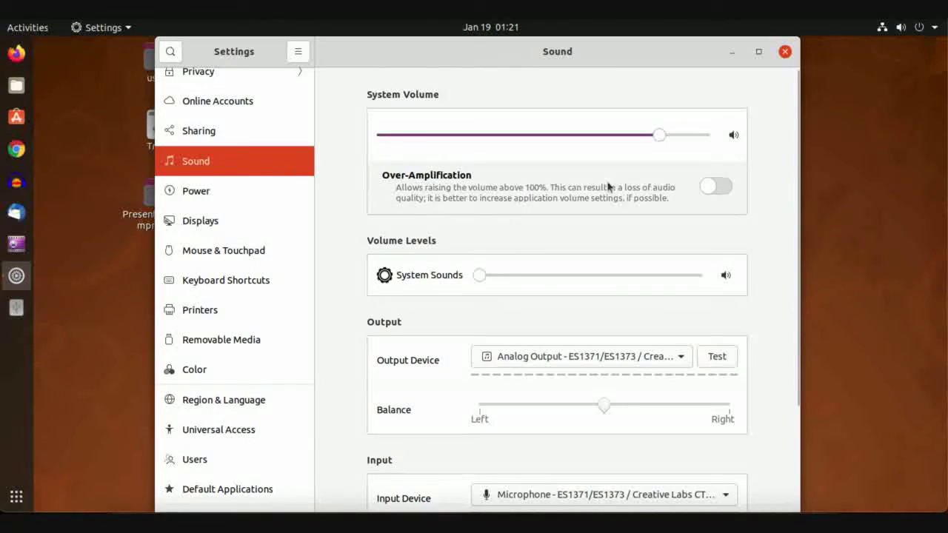
left_click(716, 186)
left_click(717, 187)
left_click(714, 187)
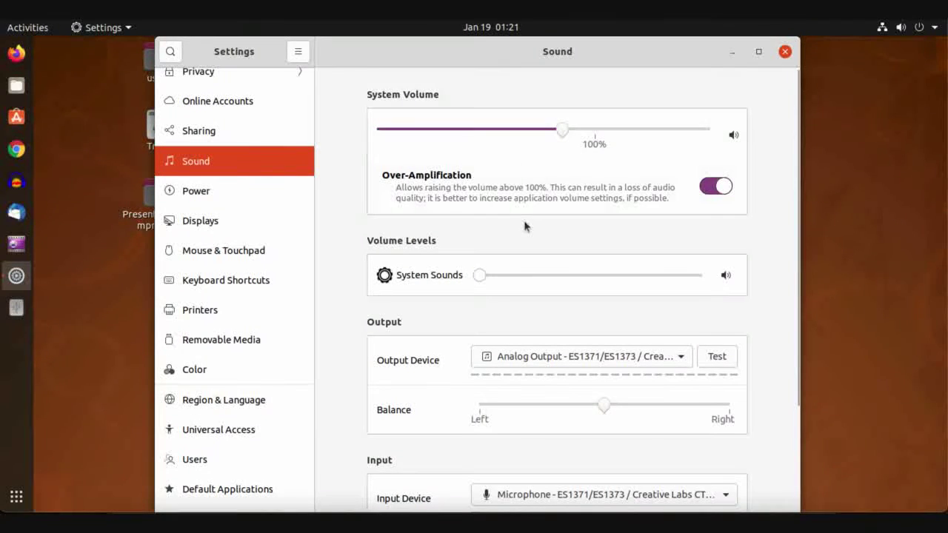
- Raise the System Sounds volume slider to about a third
scroll(524, 226, "down", 2)
left_click_drag(480, 225, 566, 228)
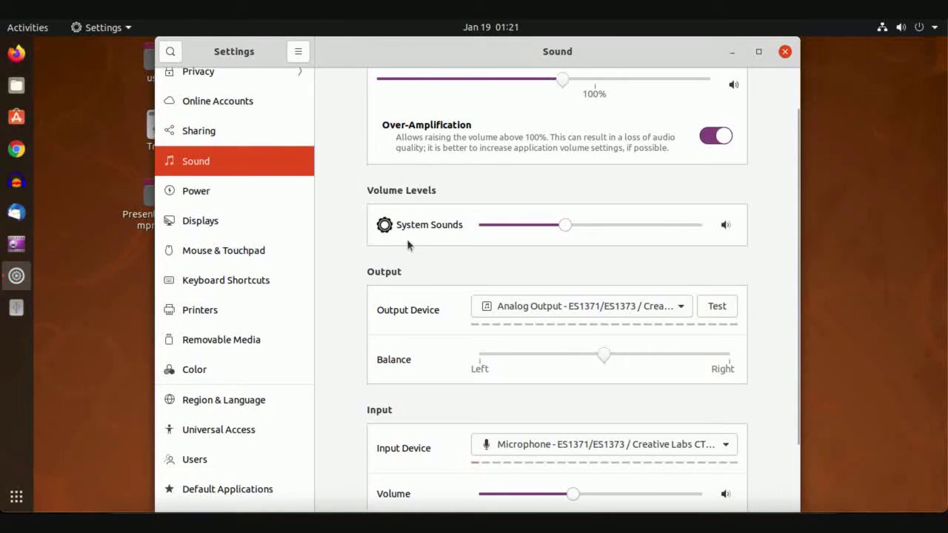
scroll(407, 245, "down", 3)
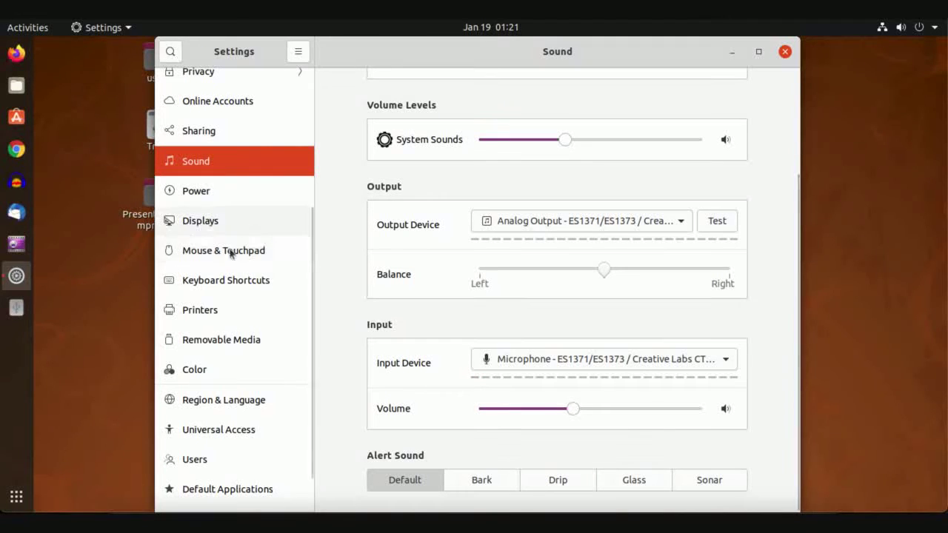
left_click(224, 195)
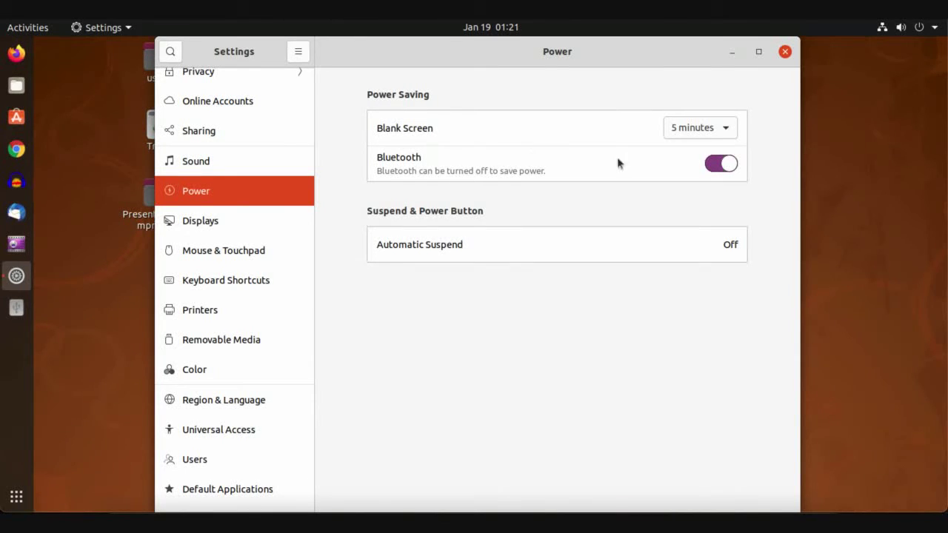
- Review the Power options, keeping Blank Screen at 5 minutes and Automatic Suspend Off
left_click(714, 130)
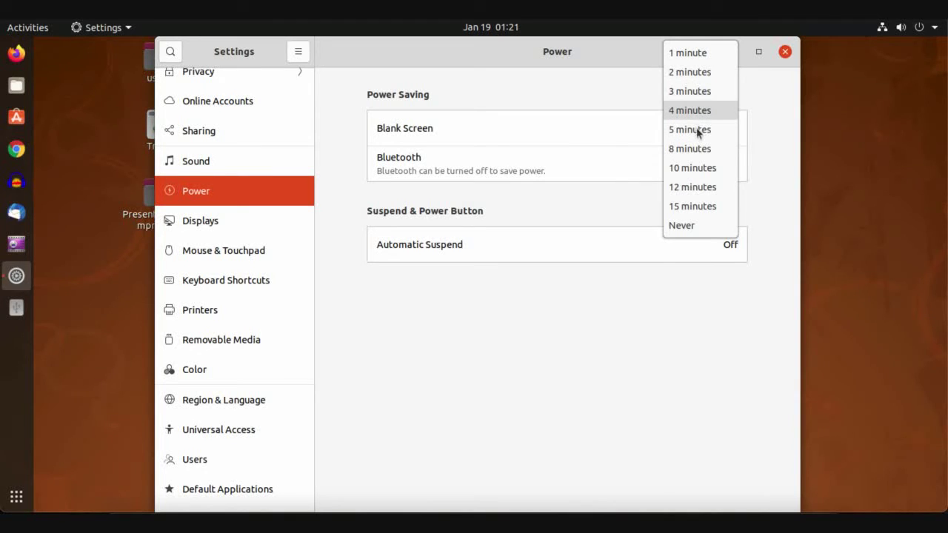
left_click(698, 131)
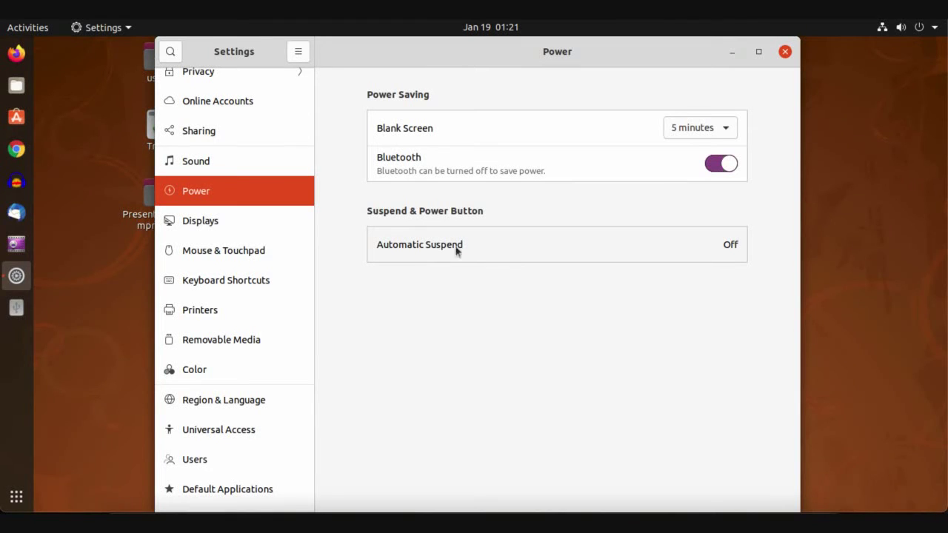
left_click(582, 256)
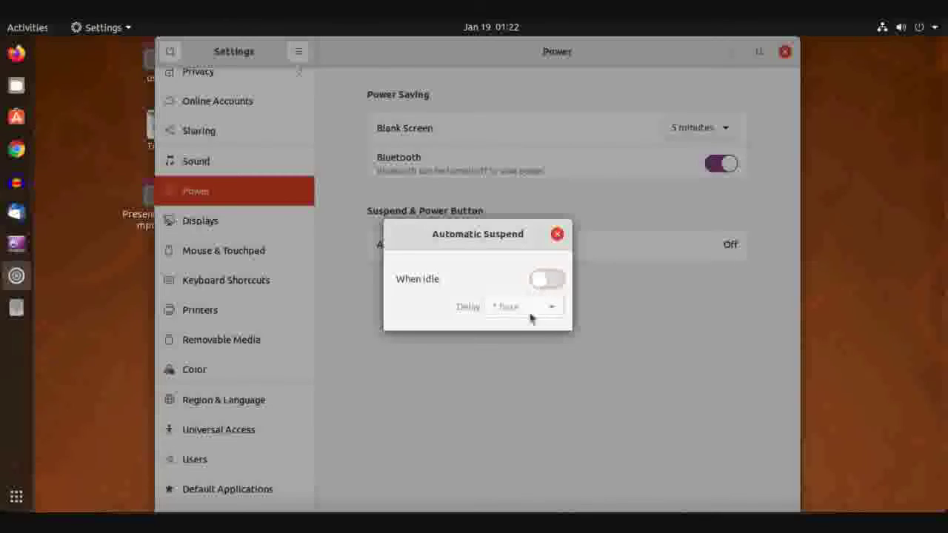
left_click(549, 279)
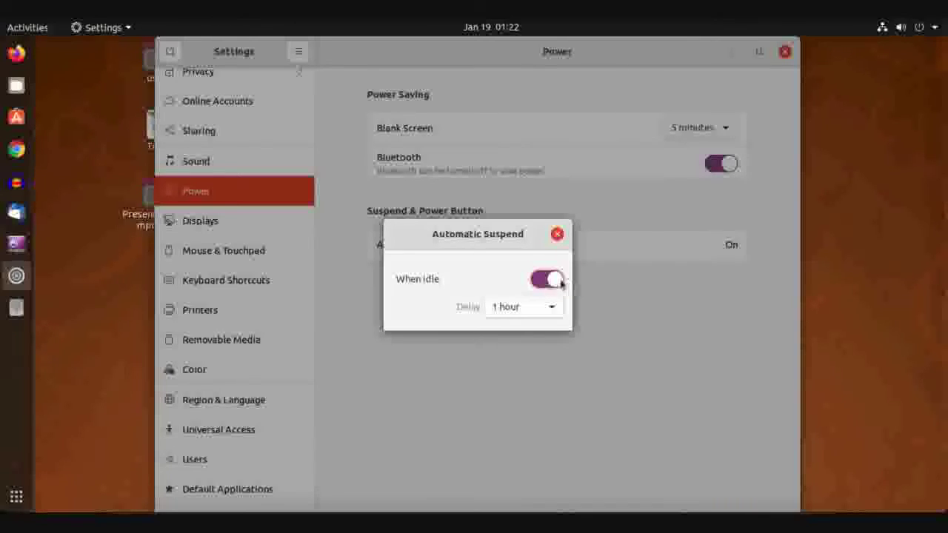
left_click(554, 279)
left_click(556, 235)
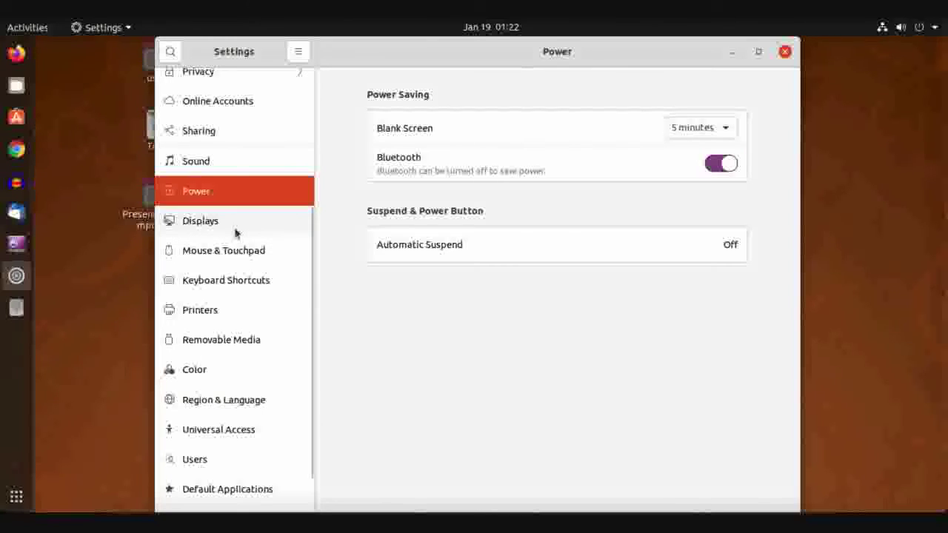
left_click(236, 233)
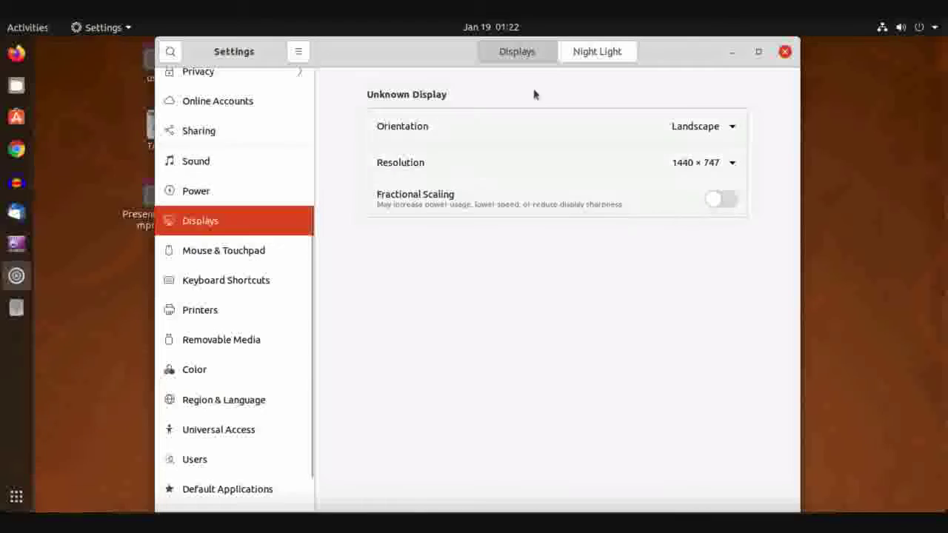
- Check the Resolution and Orientation choices, keeping 1440 × 747 in Landscape
left_click(691, 165)
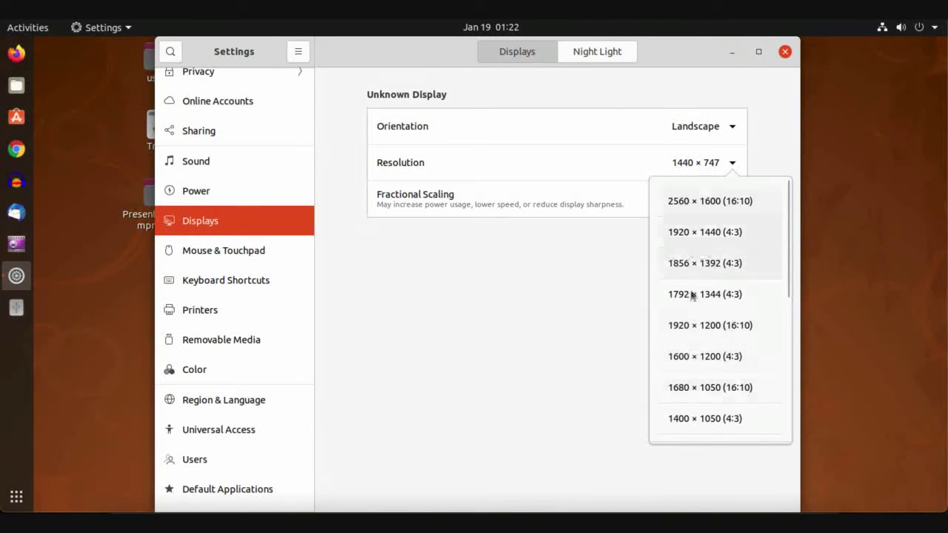
left_click(599, 230)
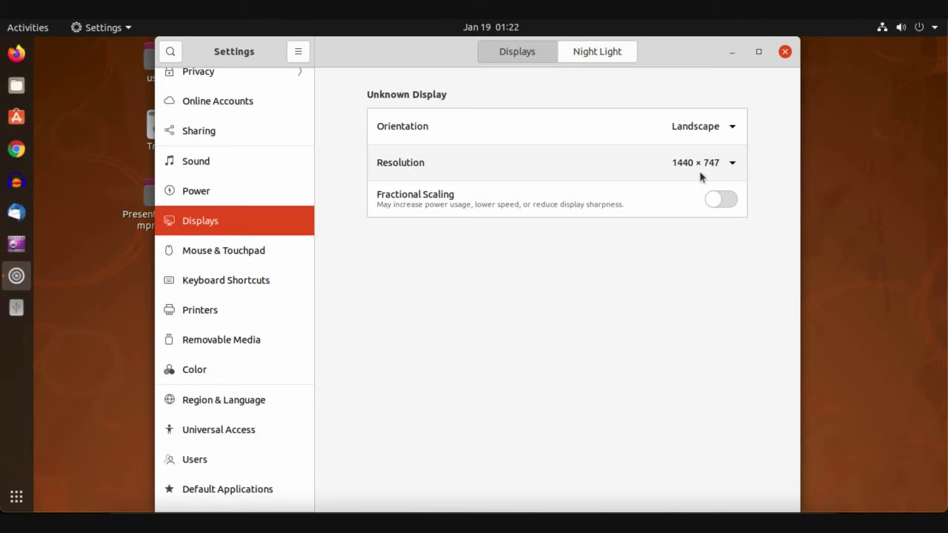
left_click(711, 137)
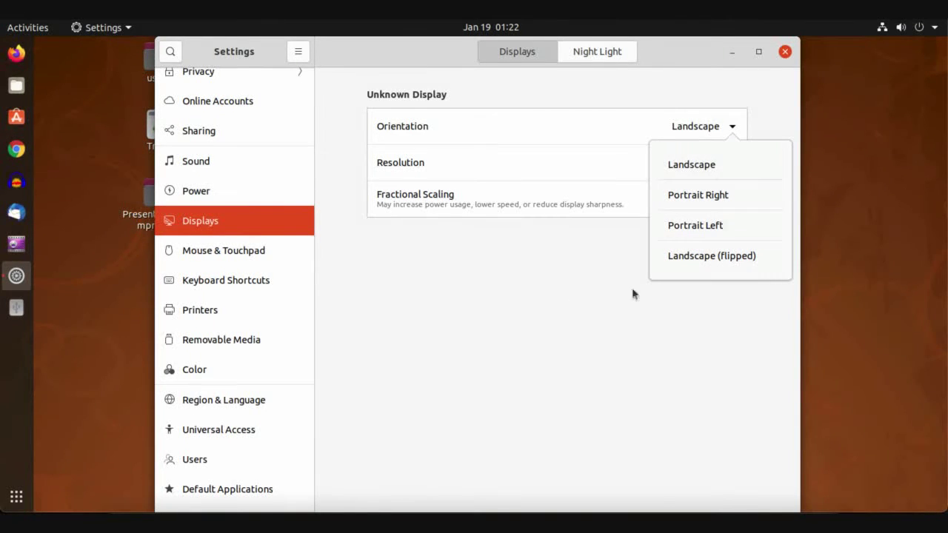
left_click(608, 271)
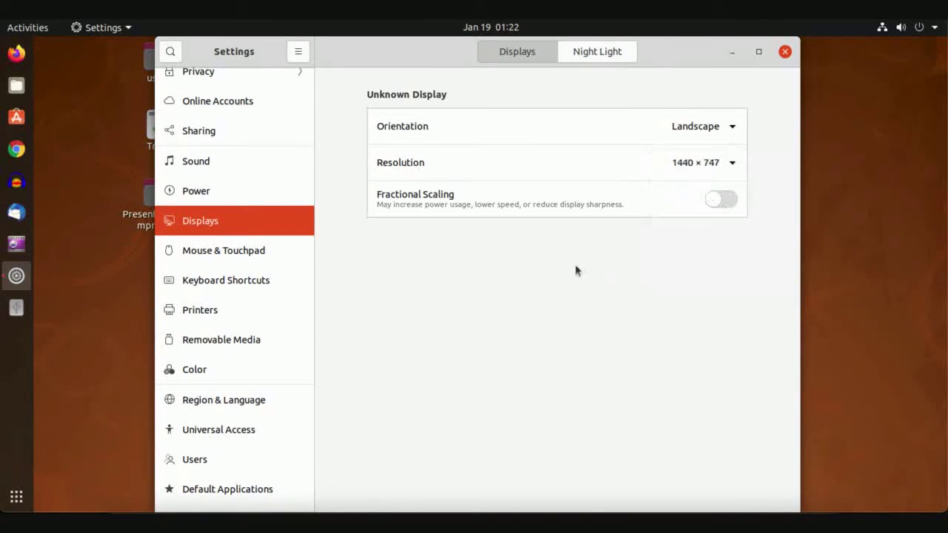
- Nudge the Mouse Speed slider slightly slower on the Mouse & Touchpad page
left_click(246, 263)
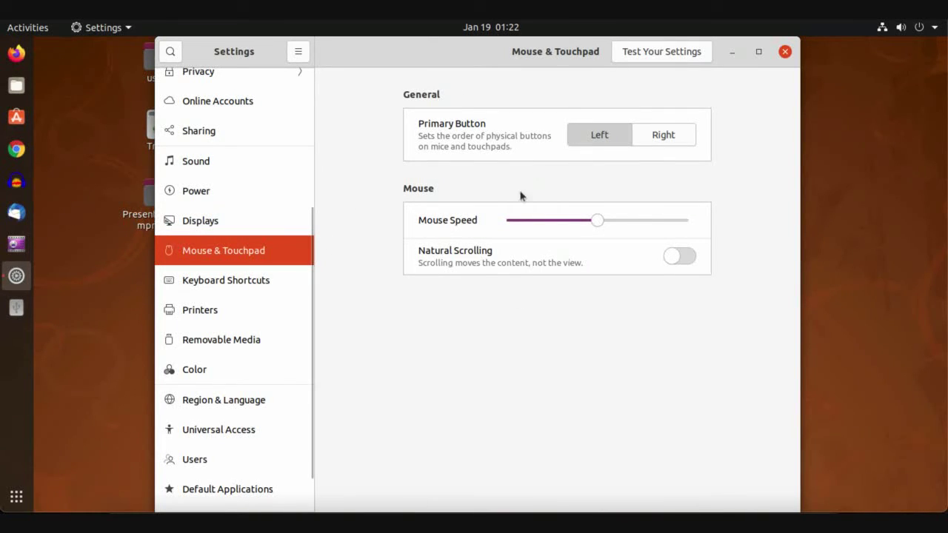
left_click_drag(599, 224, 551, 223)
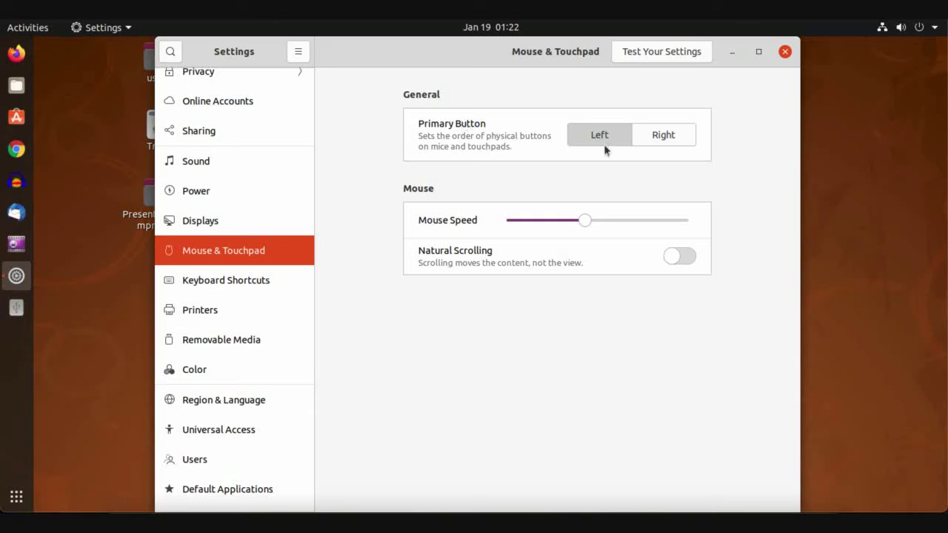
left_click(259, 286)
- Scroll through the Keyboard Shortcuts list without changing any shortcut
scroll(424, 356, "down", 20)
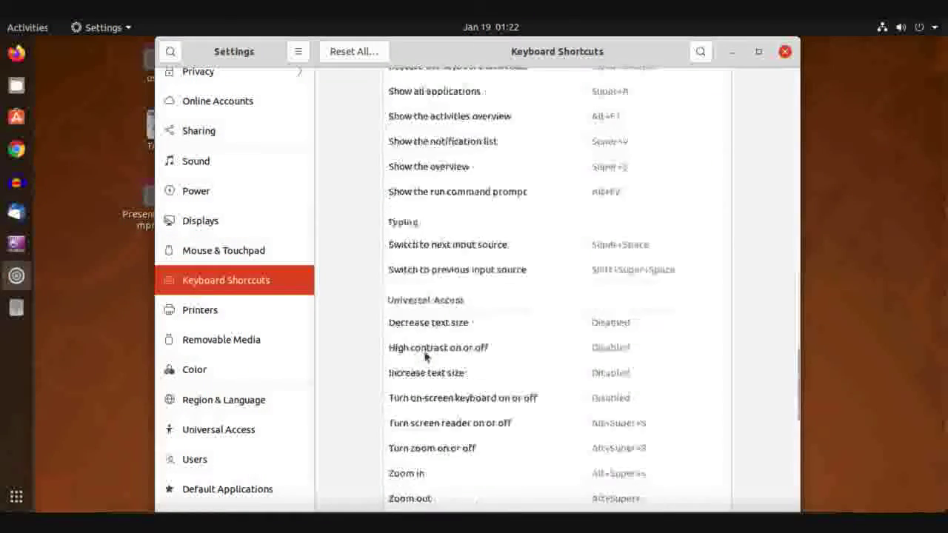
scroll(426, 357, "up", 20)
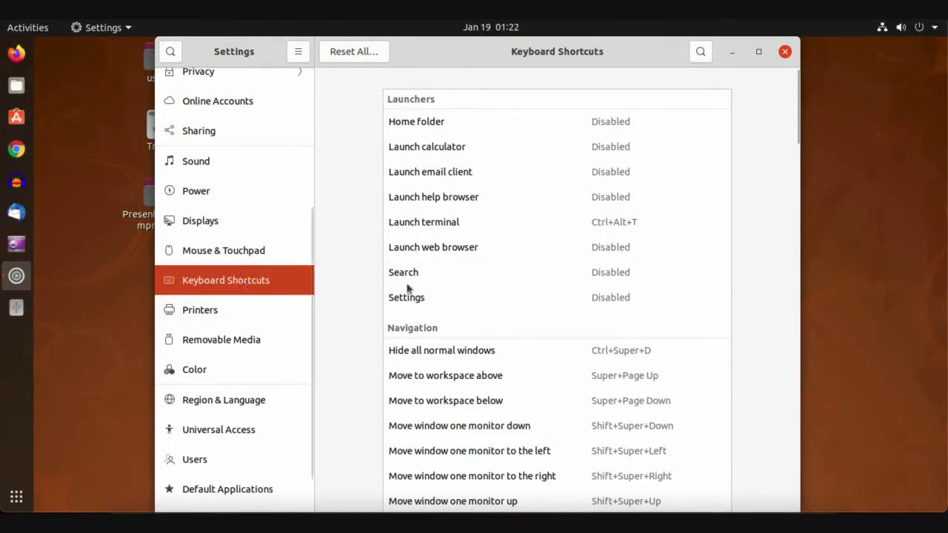
scroll(538, 436, "down", 20)
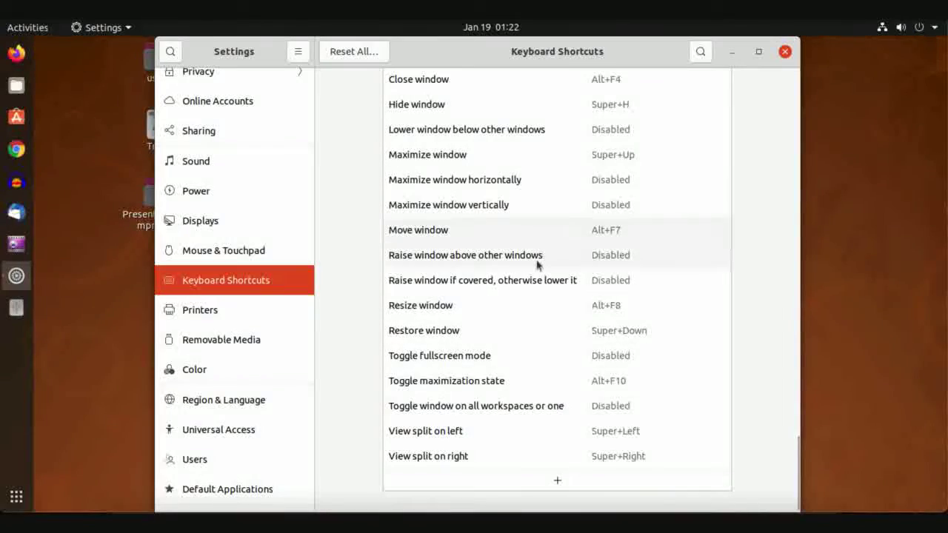
scroll(539, 263, "up", 20)
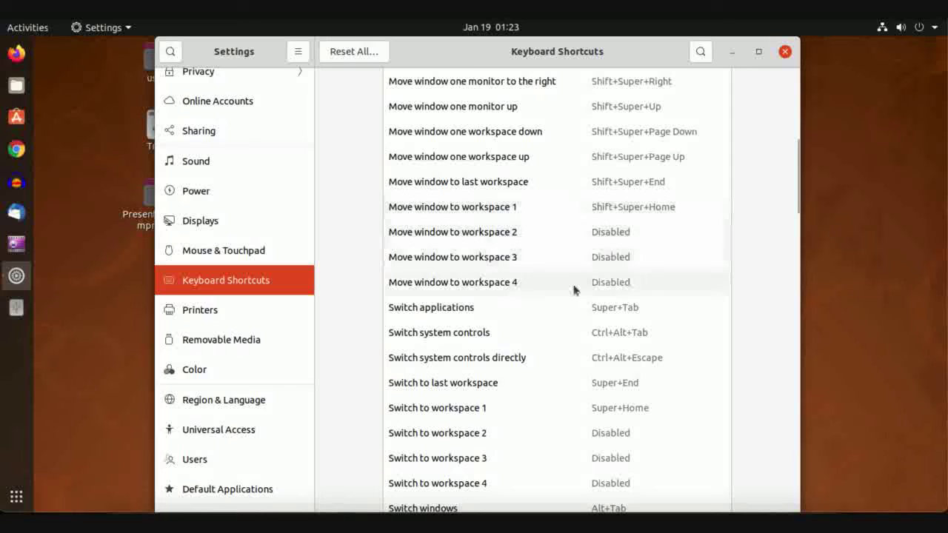
left_click(248, 320)
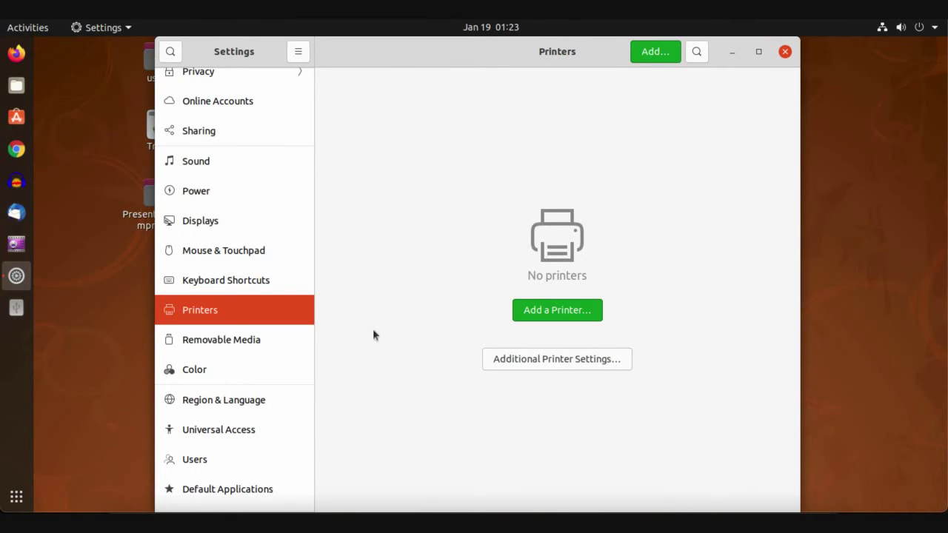
- View the Color page listing Virtual1 Monitor as not calibrated
left_click(263, 364)
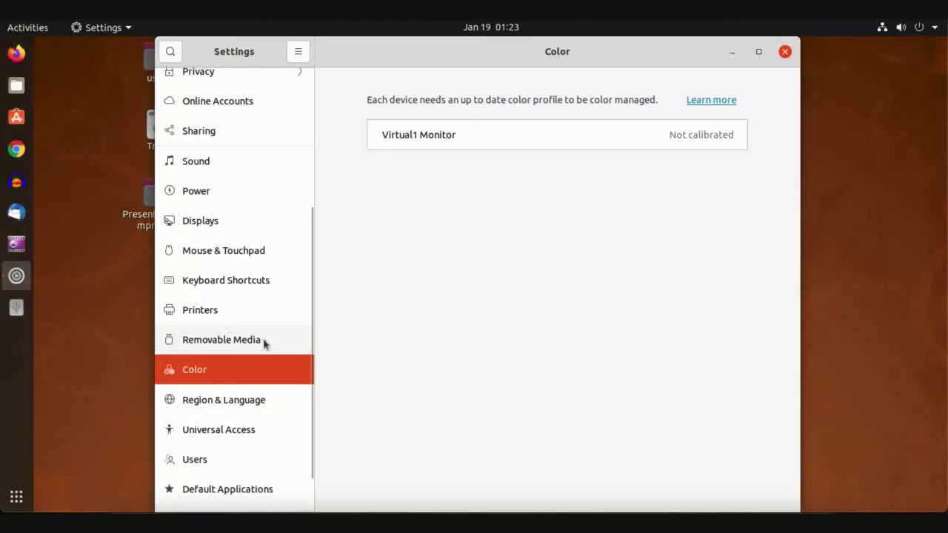
left_click(265, 343)
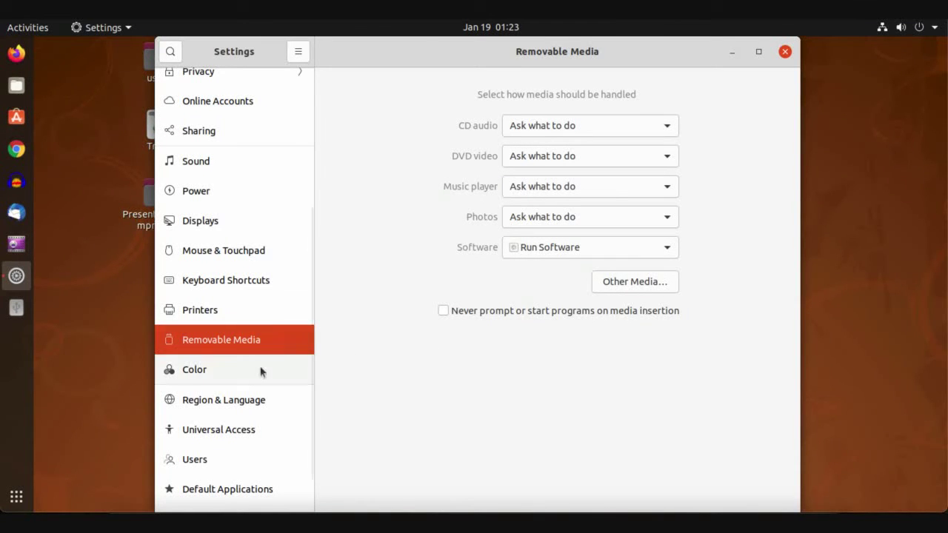
scroll(260, 372, "down", 2)
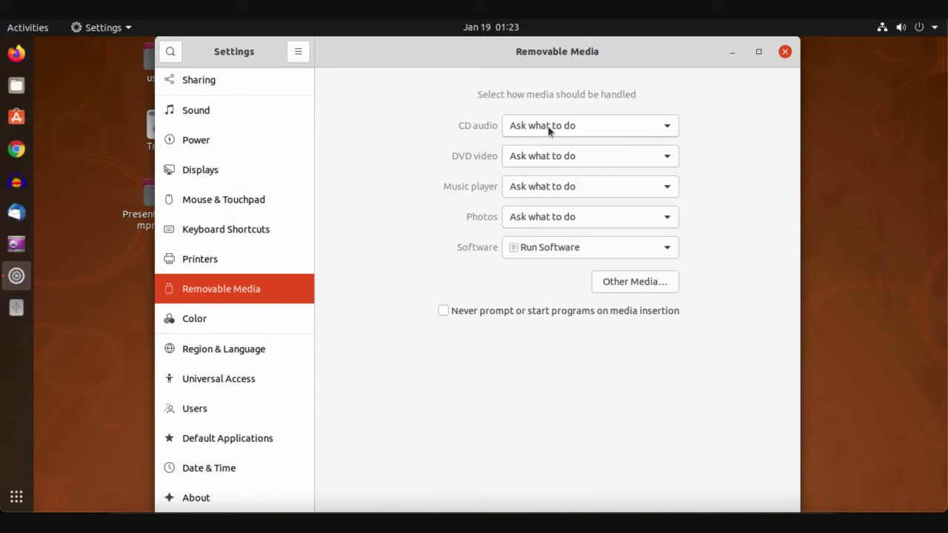
left_click(578, 129)
left_click(588, 130)
left_click(557, 129)
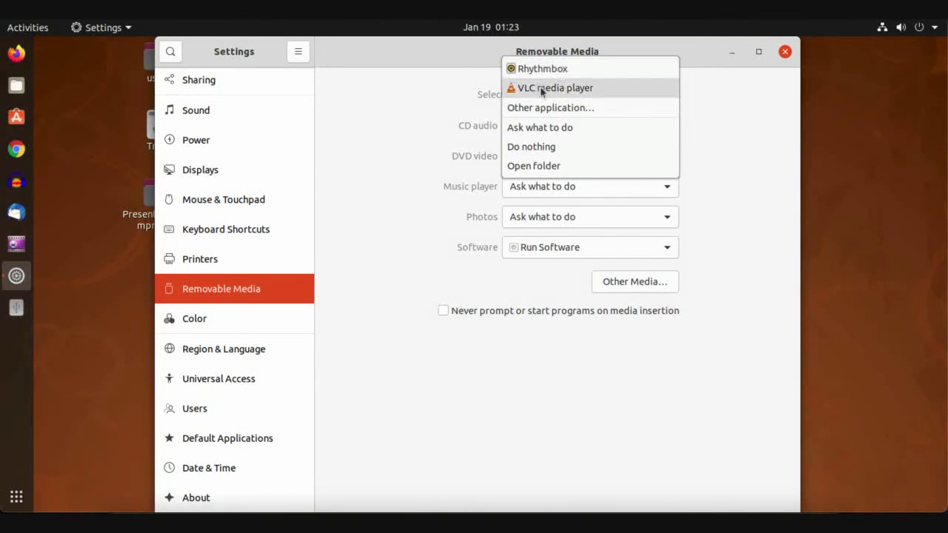
left_click(464, 124)
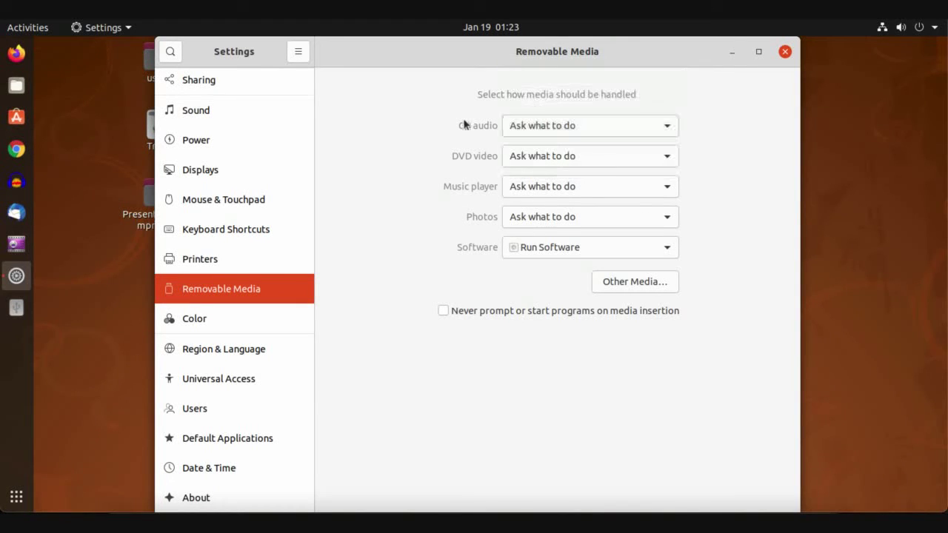
left_click(525, 130)
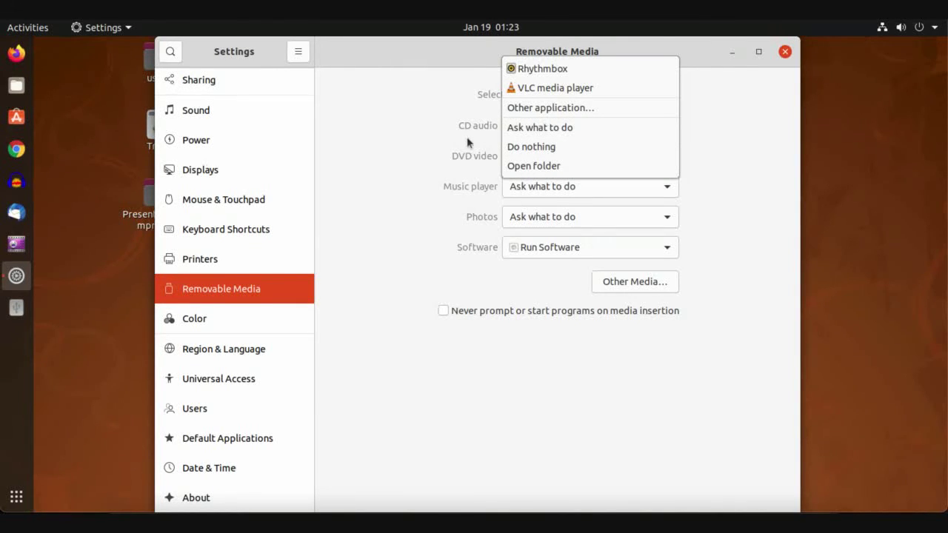
left_click(420, 169)
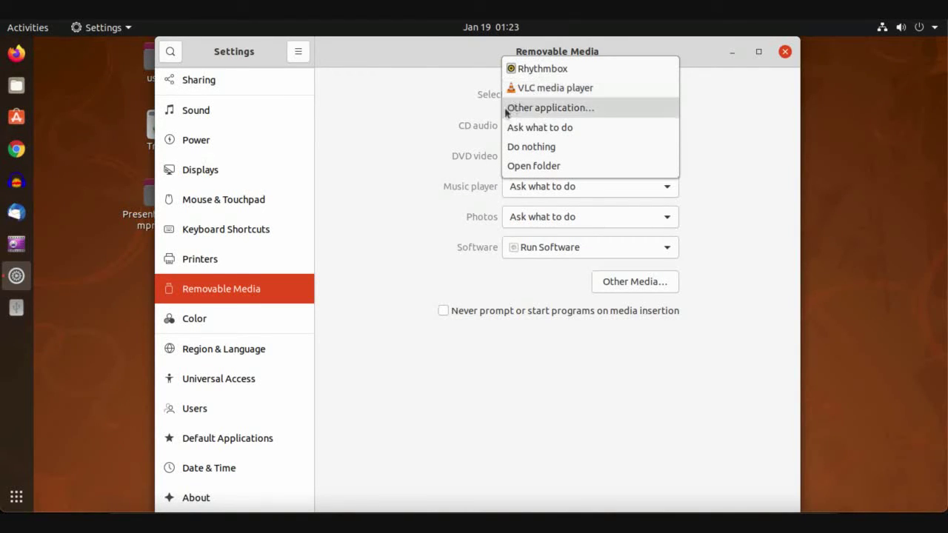
left_click(395, 188)
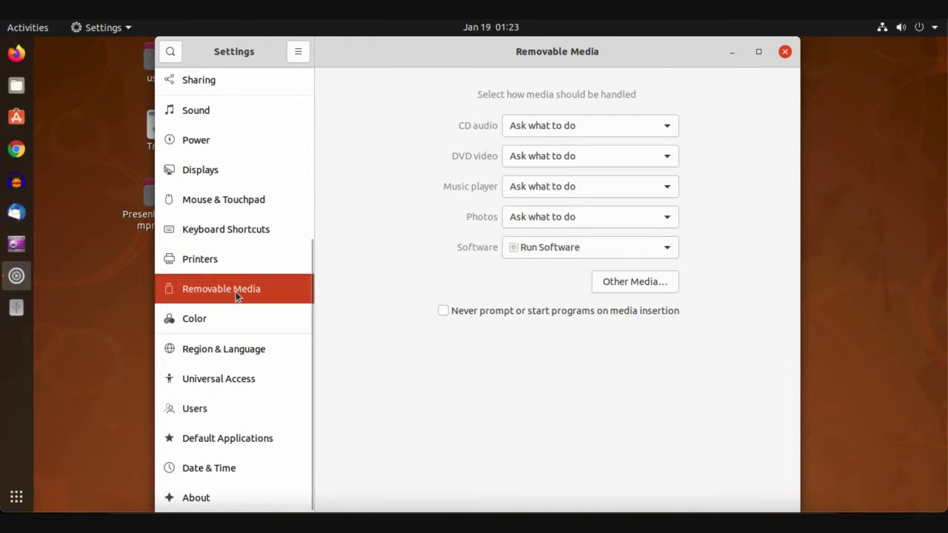
left_click(523, 126)
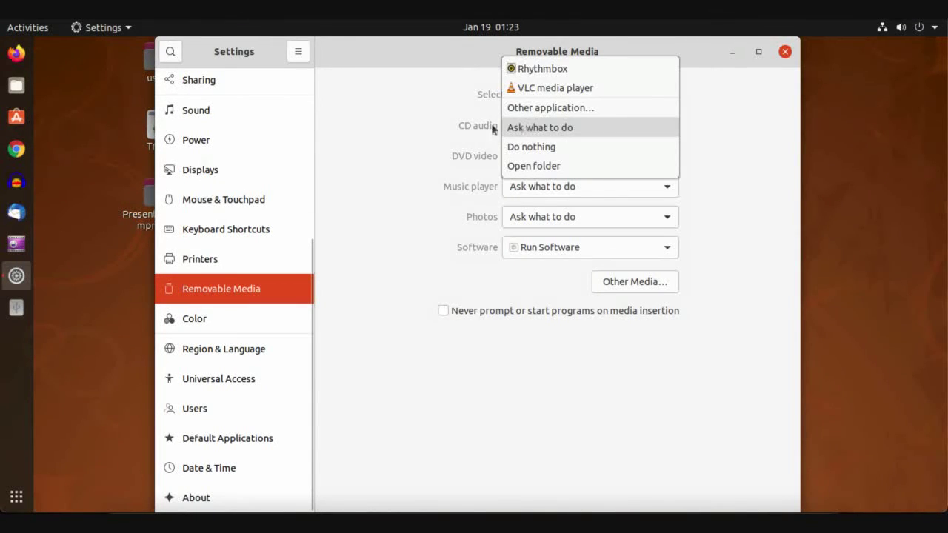
left_click(545, 88)
left_click(534, 133)
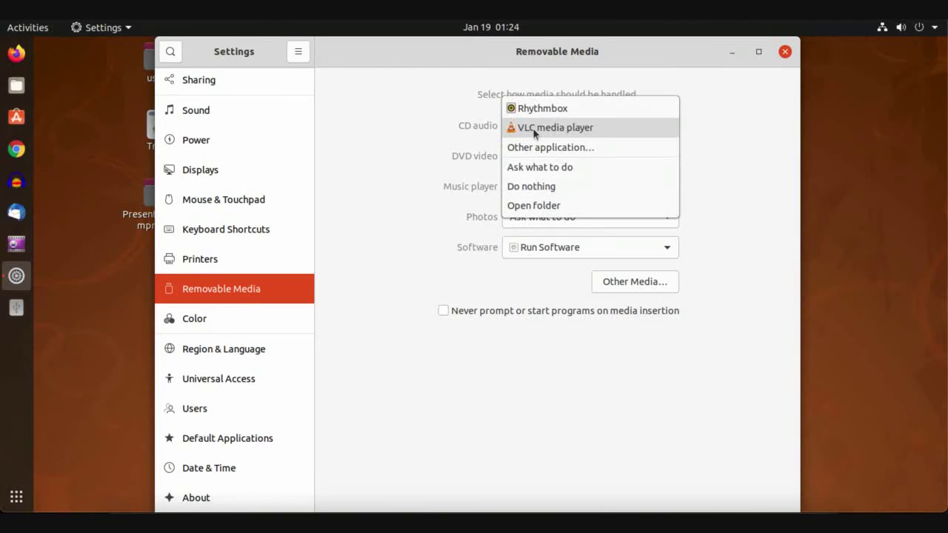
left_click(524, 169)
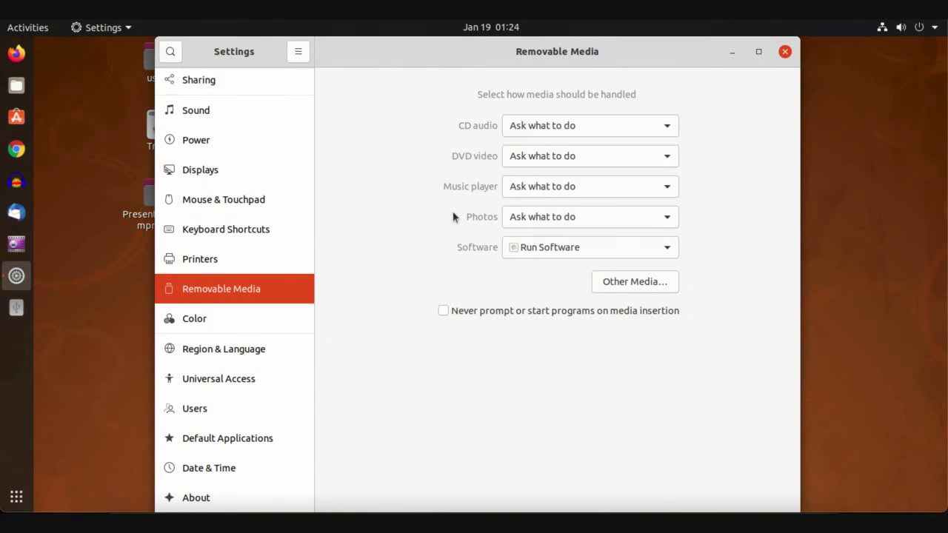
left_click(246, 316)
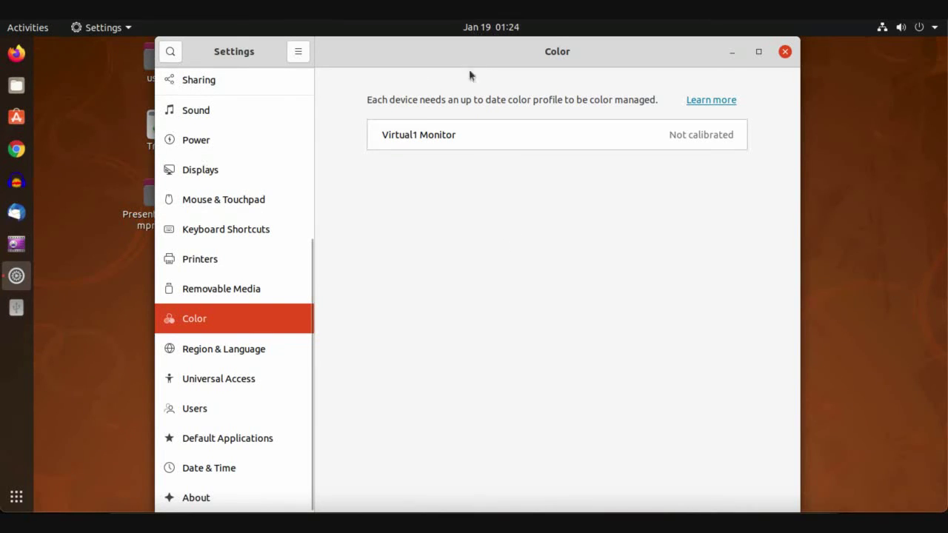
- Go to Region & Language, showing English (US) as the only input source
left_click(255, 357)
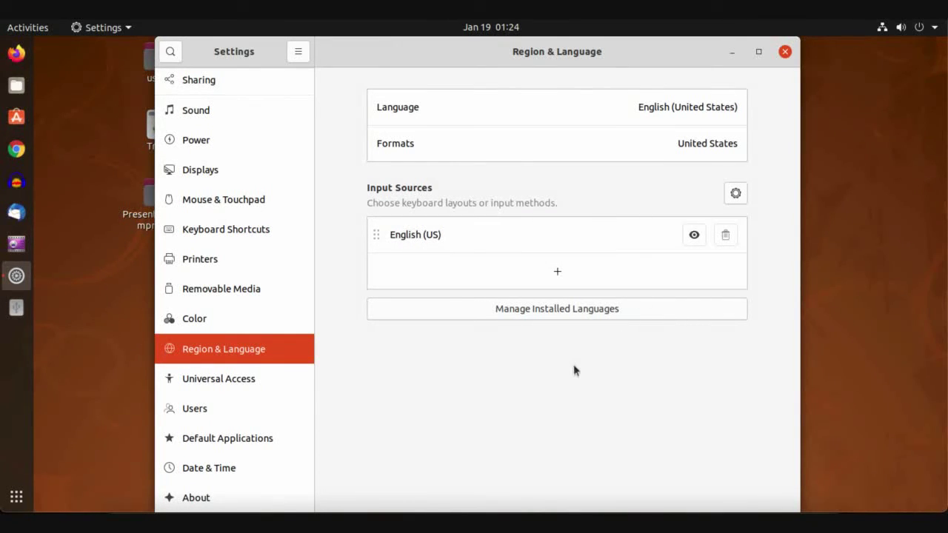
- Add the plain Arabic layout from the Other languages list as an input source
left_click(557, 272)
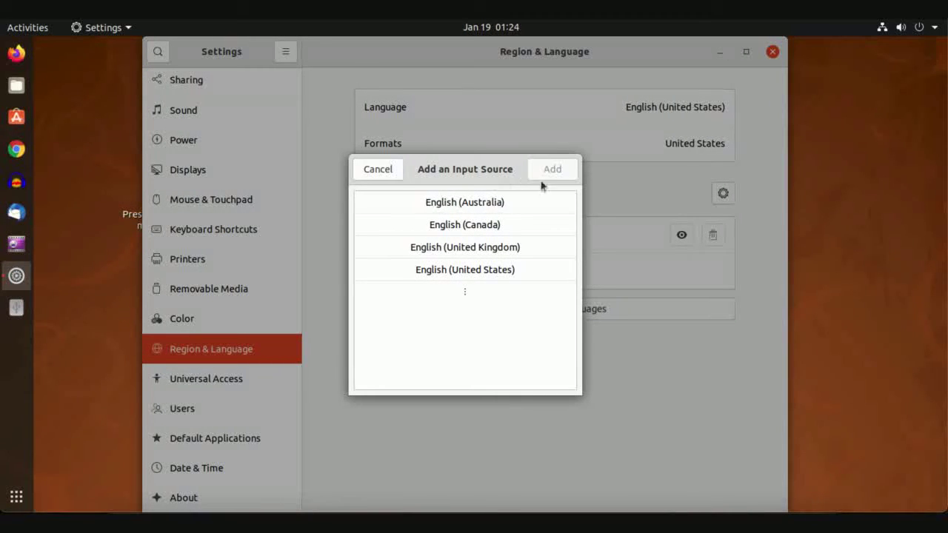
left_click(468, 296)
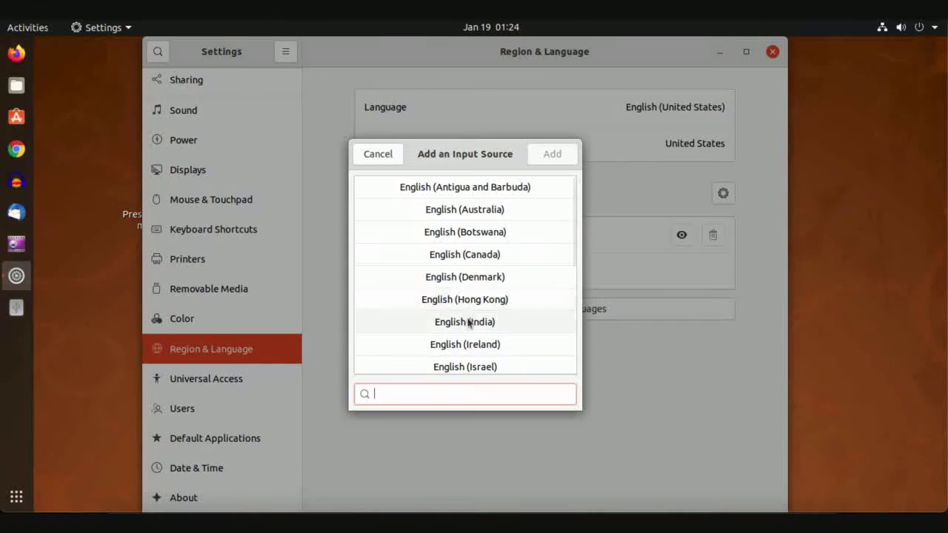
scroll(467, 314, "down", 3)
scroll(467, 314, "up", 3)
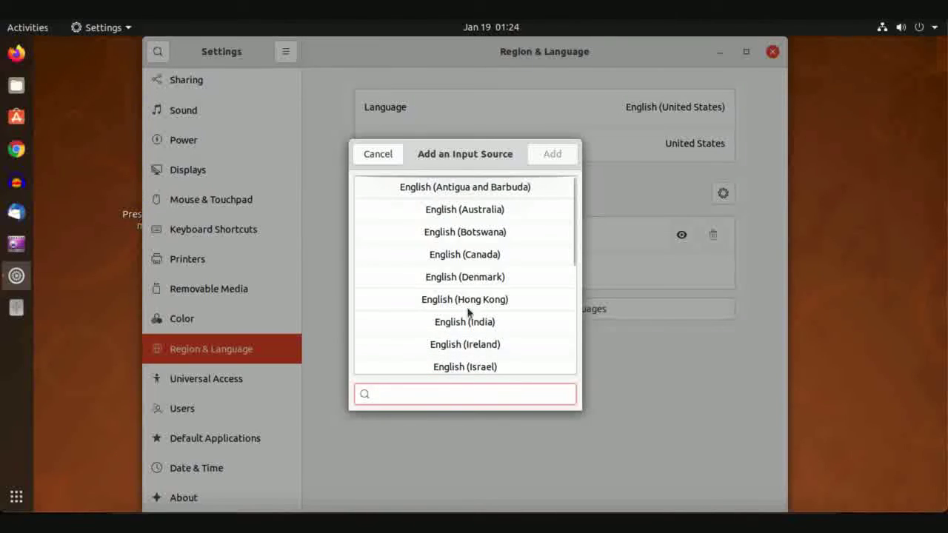
scroll(467, 314, "down", 5)
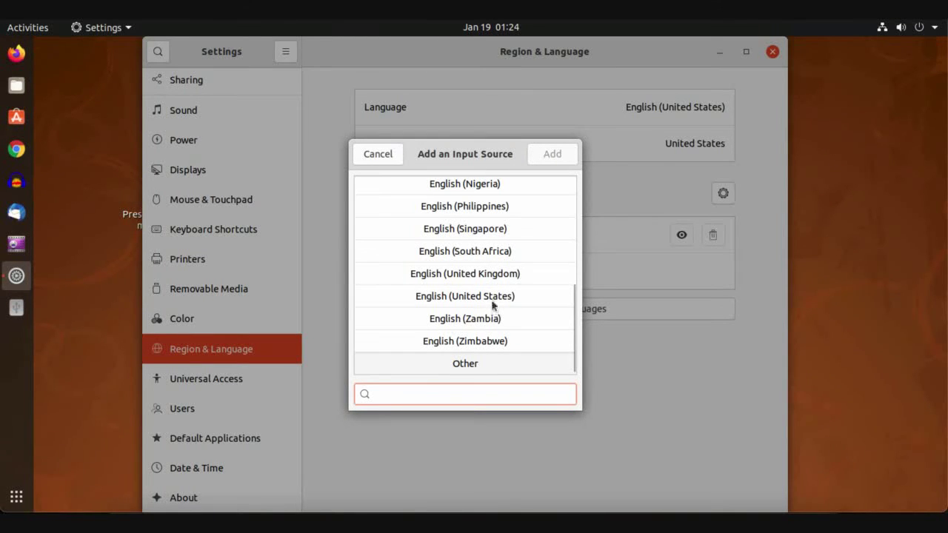
left_click(471, 368)
scroll(483, 335, "down", 5)
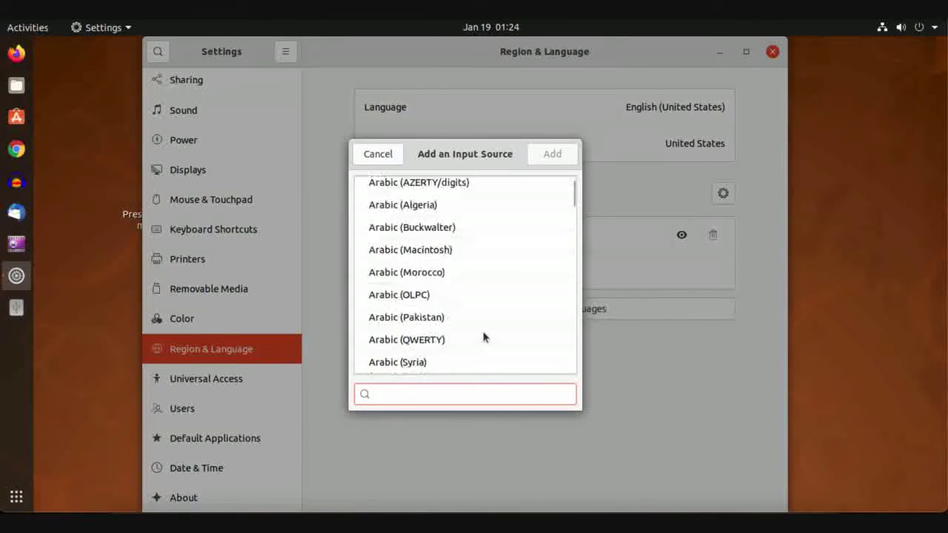
scroll(483, 338, "up", 2)
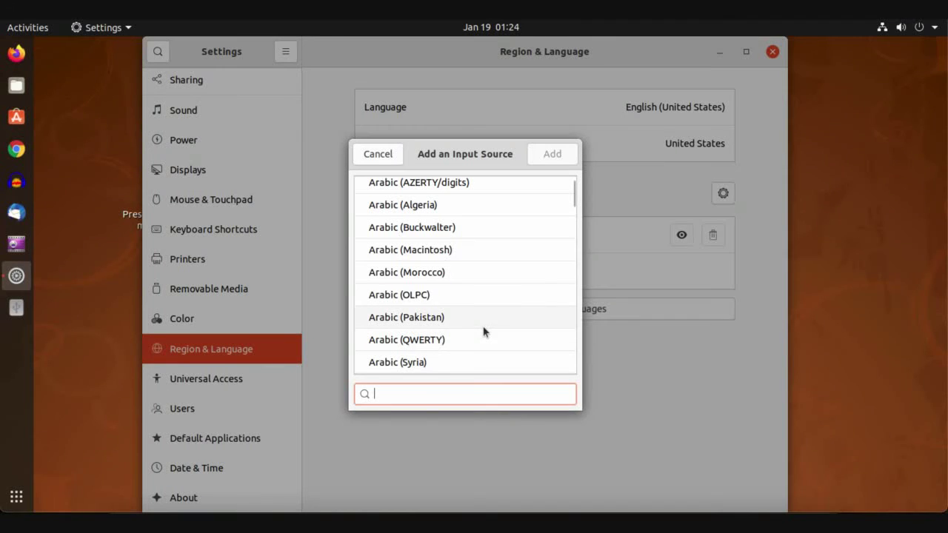
scroll(483, 334, "down", 1)
scroll(483, 333, "up", 2)
scroll(483, 333, "up", 3)
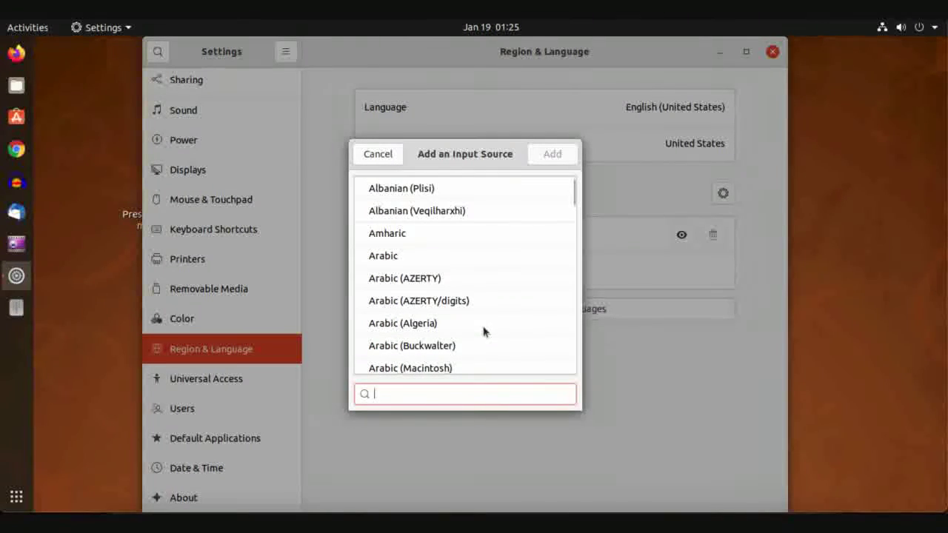
scroll(483, 332, "down", 2)
scroll(484, 332, "down", 2)
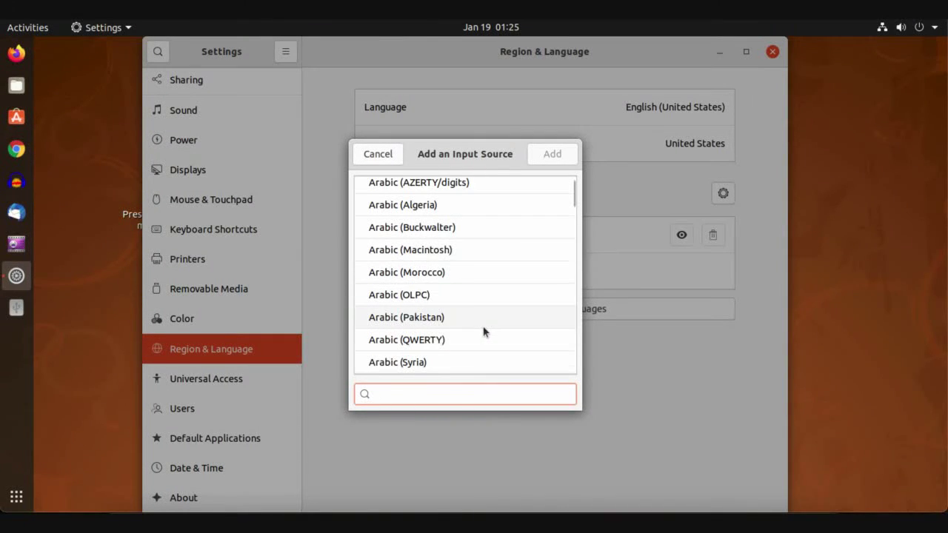
scroll(483, 331, "down", 5)
scroll(483, 332, "up", 3)
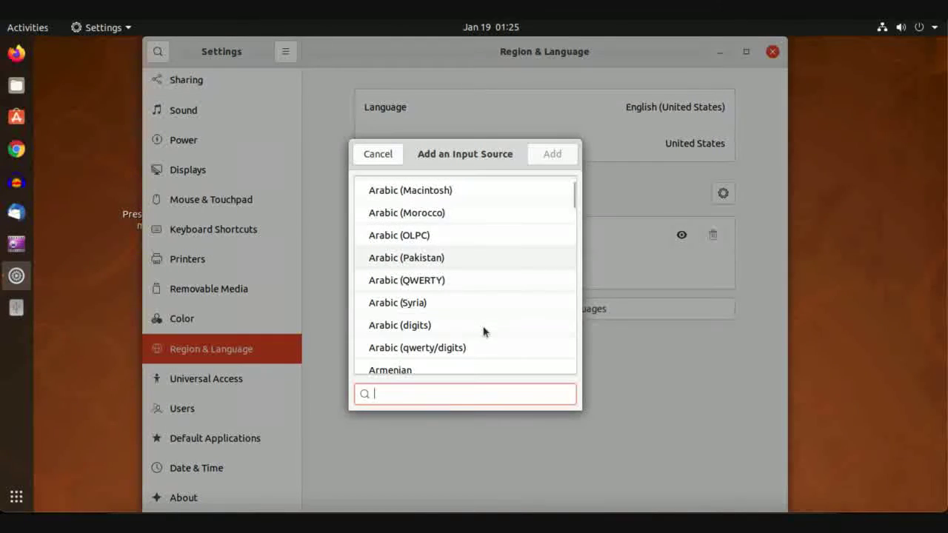
scroll(484, 332, "up", 1)
scroll(483, 331, "up", 4)
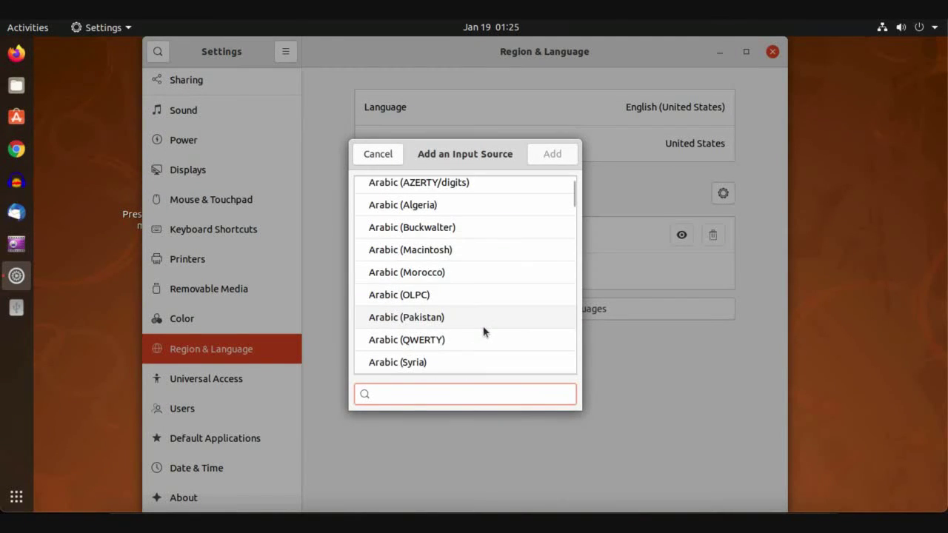
left_click(413, 257)
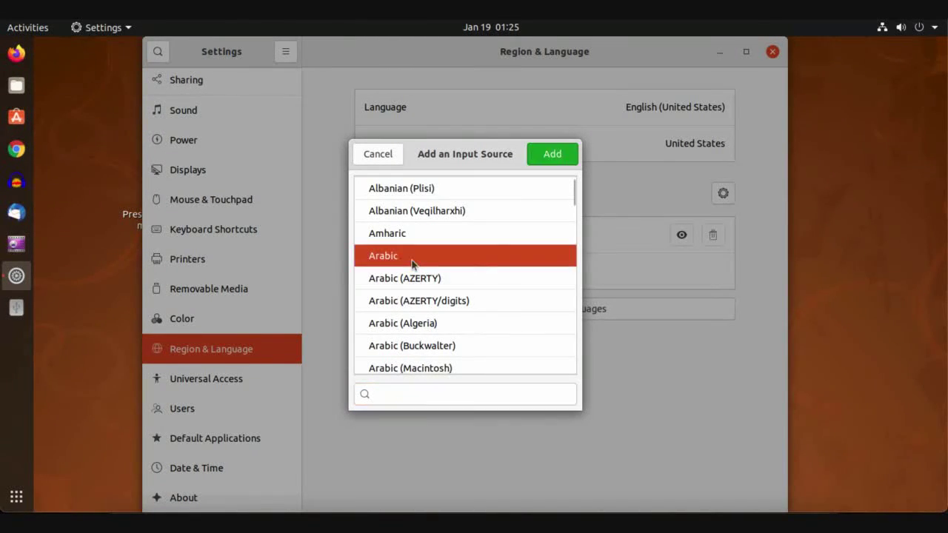
left_click(541, 154)
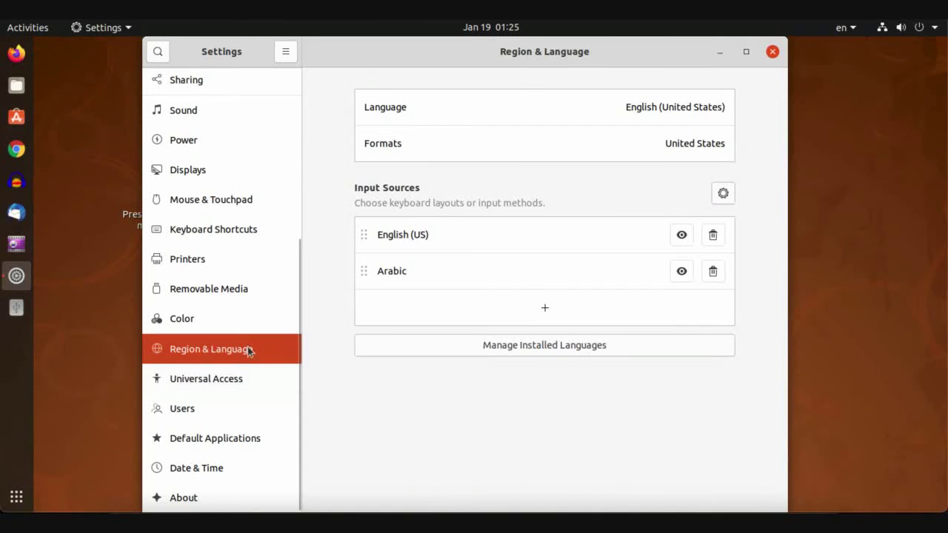
- Turn on Always Show Universal Access Menu and check its quick menu in the top bar
left_click(222, 383)
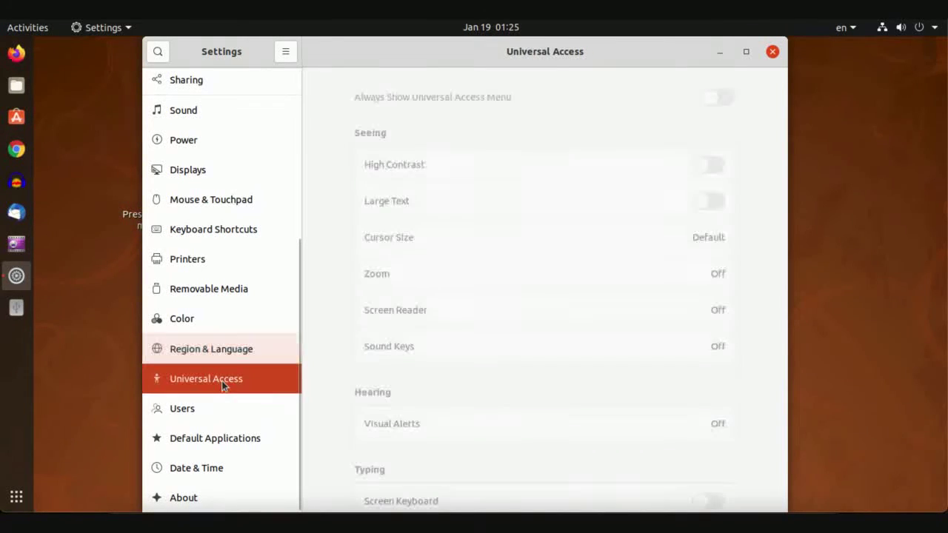
scroll(346, 336, "down", 5)
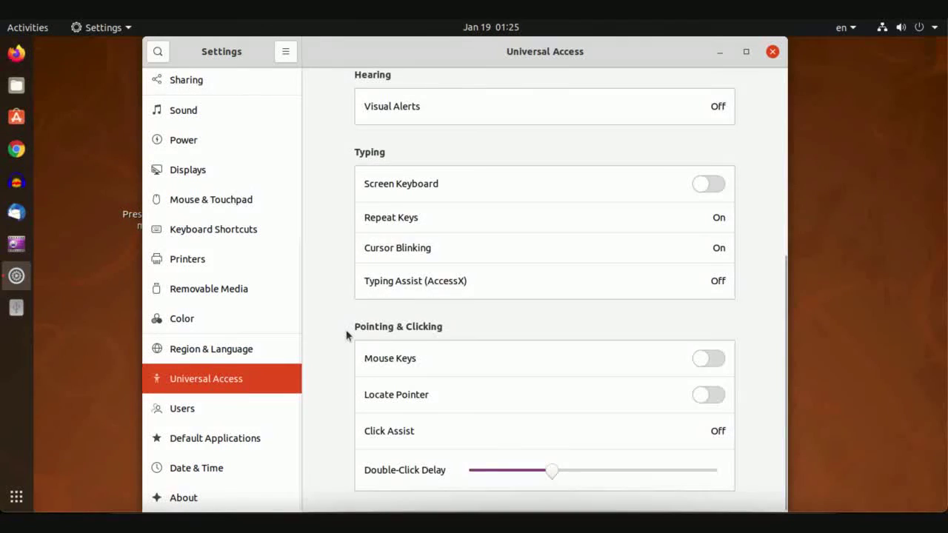
scroll(346, 335, "up", 5)
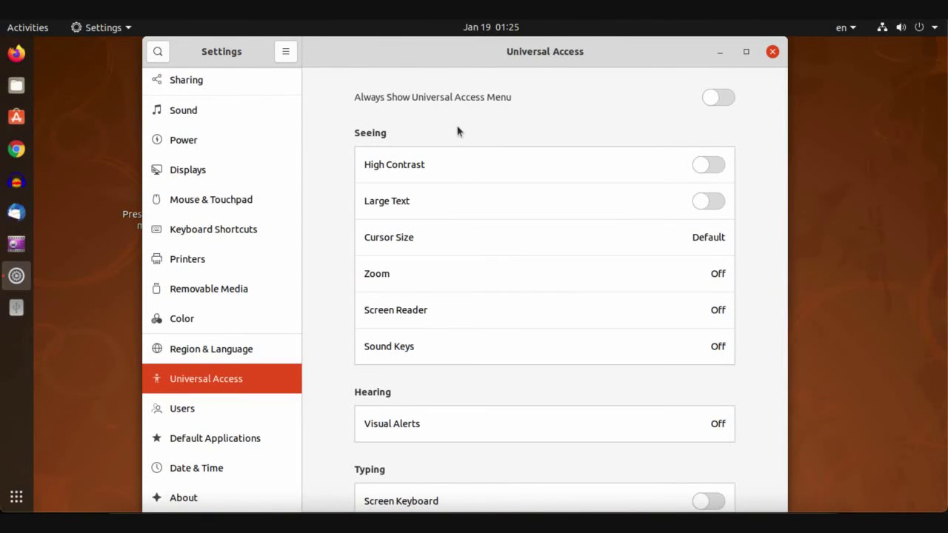
scroll(352, 335, "down", 5)
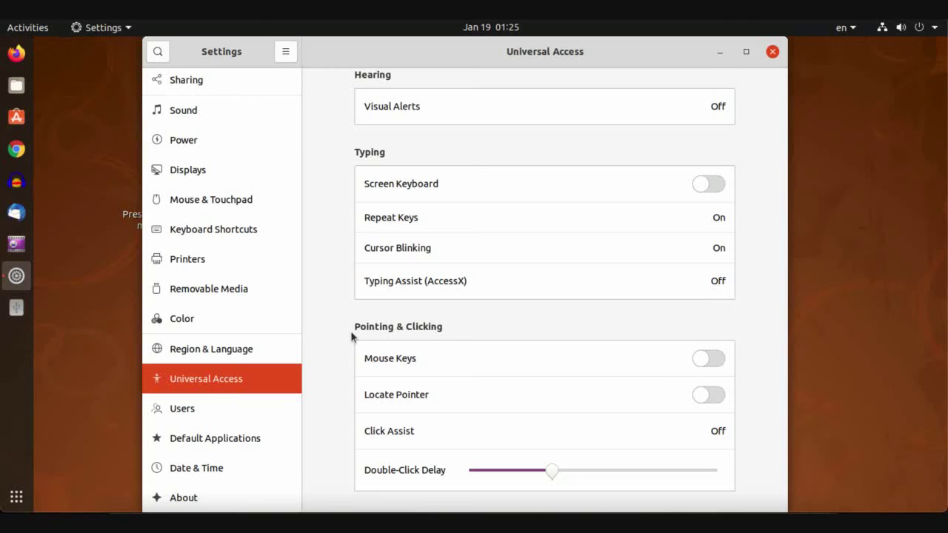
scroll(351, 335, "up", 5)
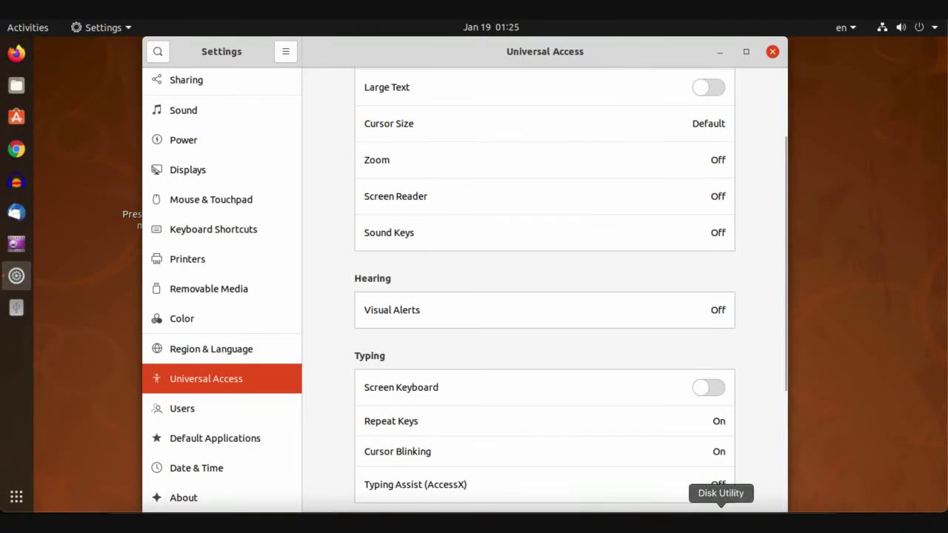
scroll(544, 297, "up", 3)
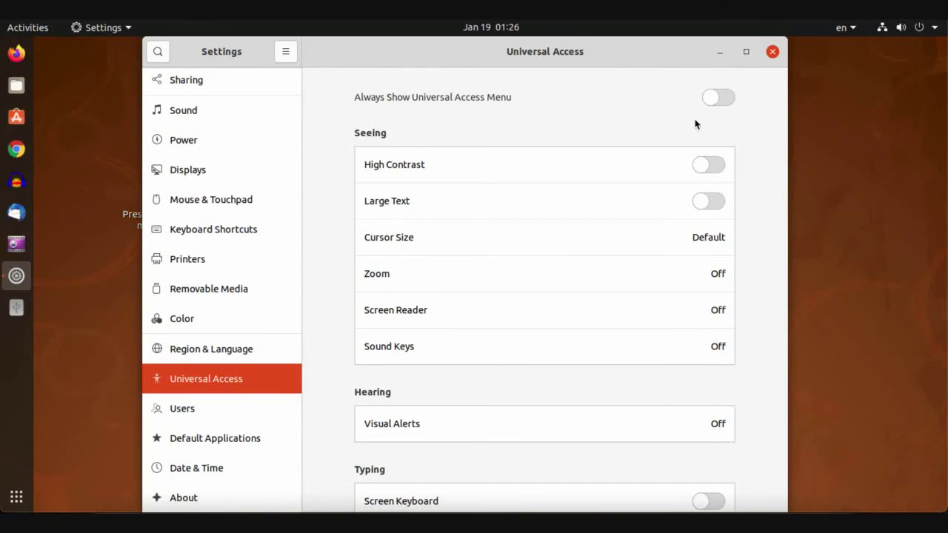
left_click(726, 100)
left_click(815, 33)
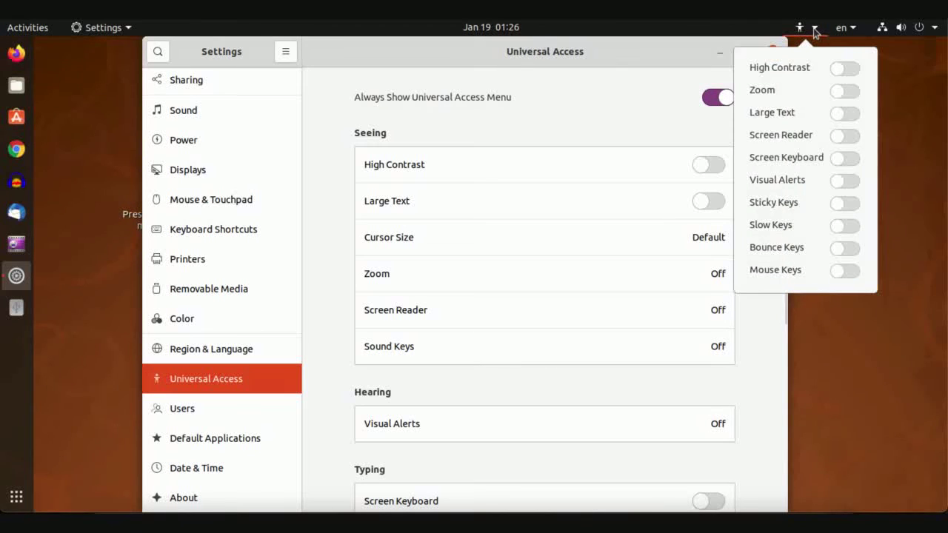
left_click(621, 102)
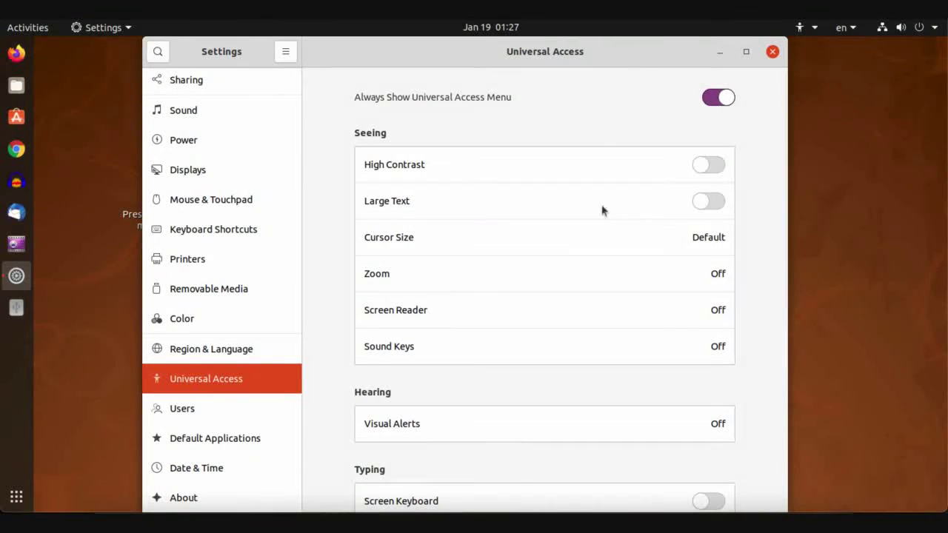
- Check the quick menu again, then switch Always Show Universal Access Menu off
scroll(609, 235, "down", 5)
scroll(608, 233, "up", 5)
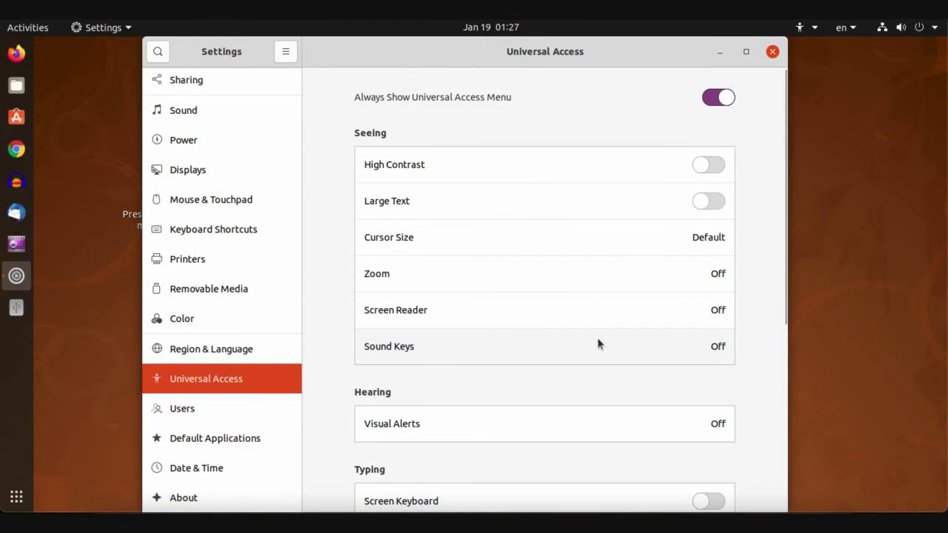
scroll(599, 343, "down", 1)
left_click(804, 28)
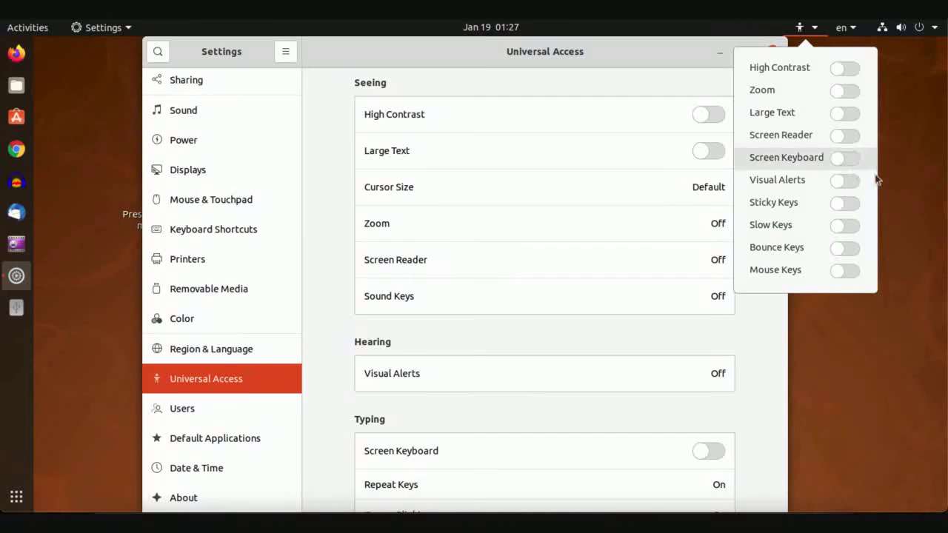
left_click(718, 74)
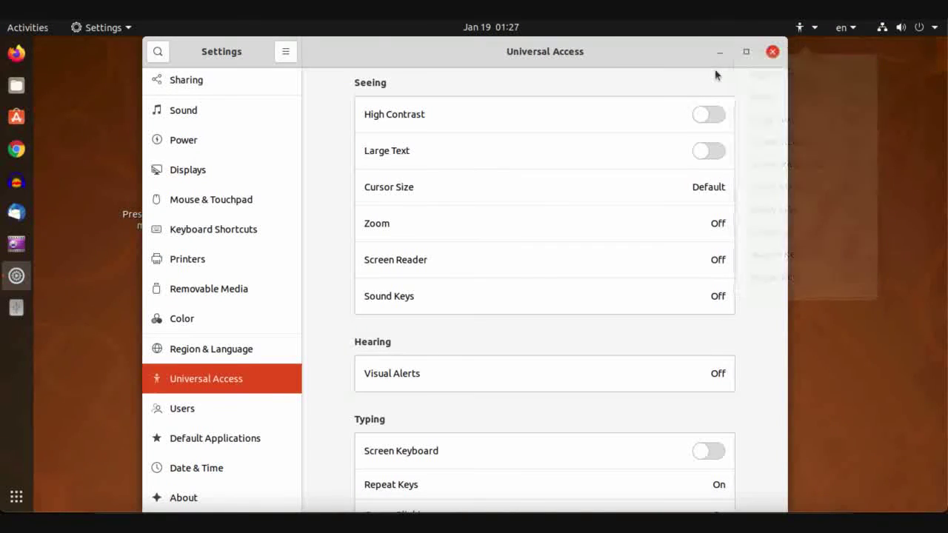
scroll(618, 140, "up", 1)
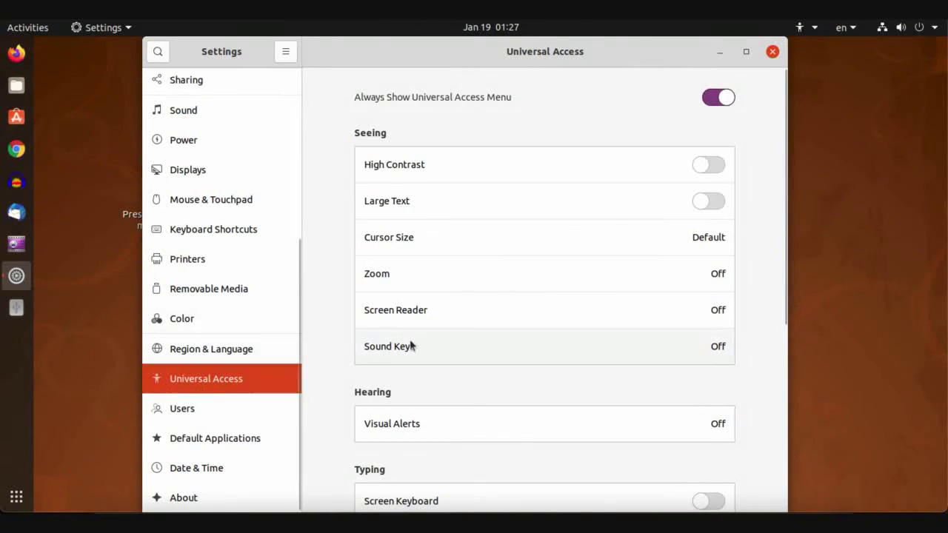
left_click(716, 102)
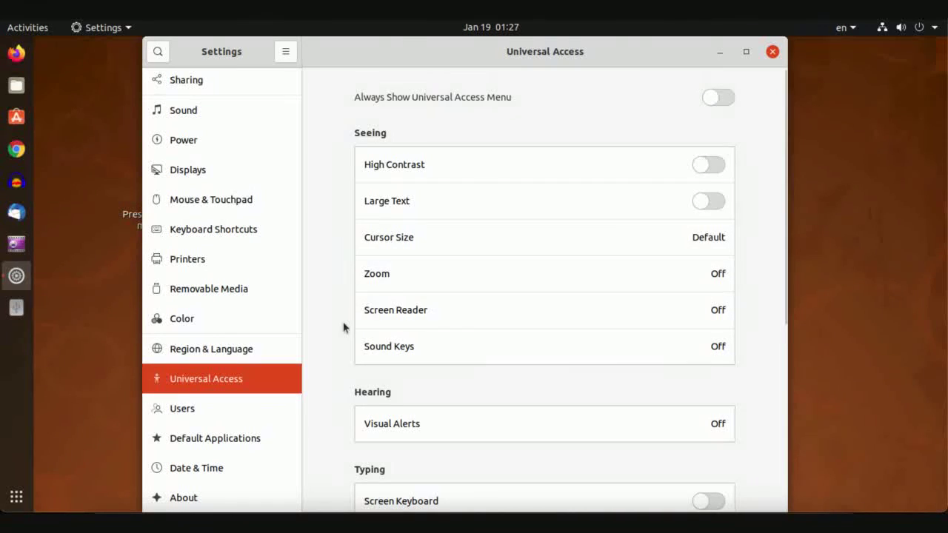
scroll(345, 326, "down", 5)
left_click(212, 409)
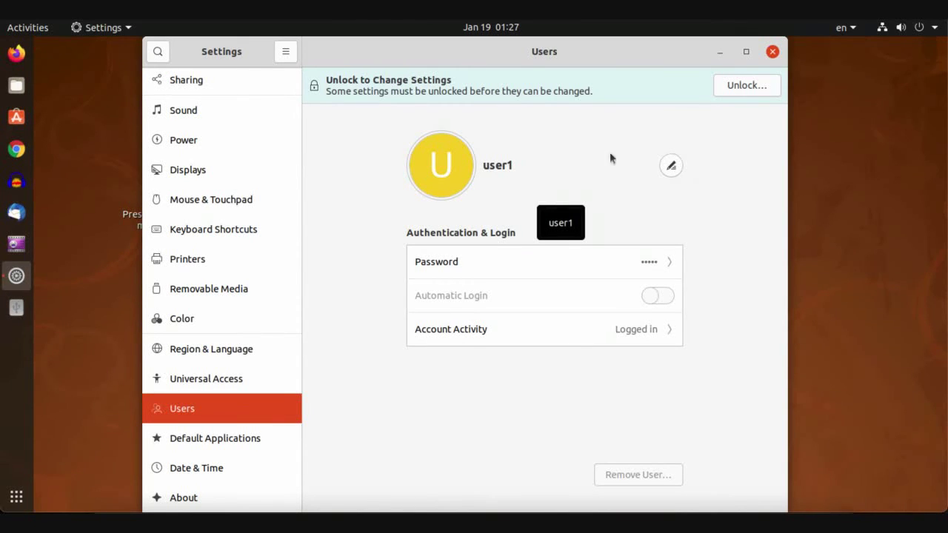
- Unlock the Users page by authenticating with the account password
left_click(718, 88)
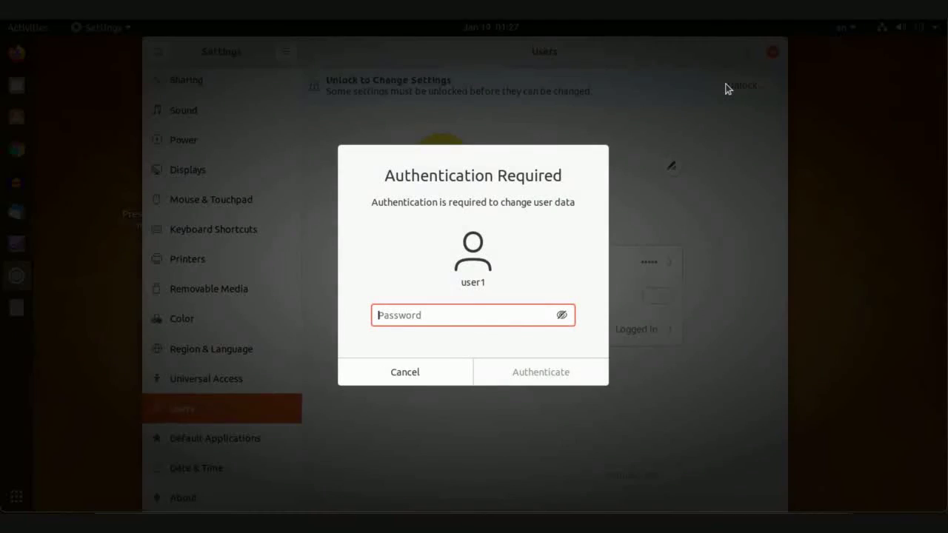
type("•")
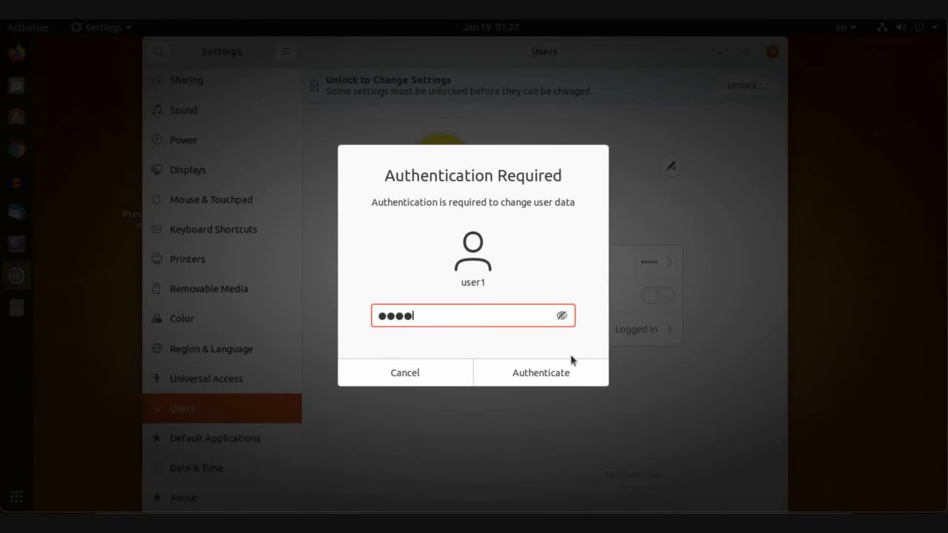
left_click(571, 367)
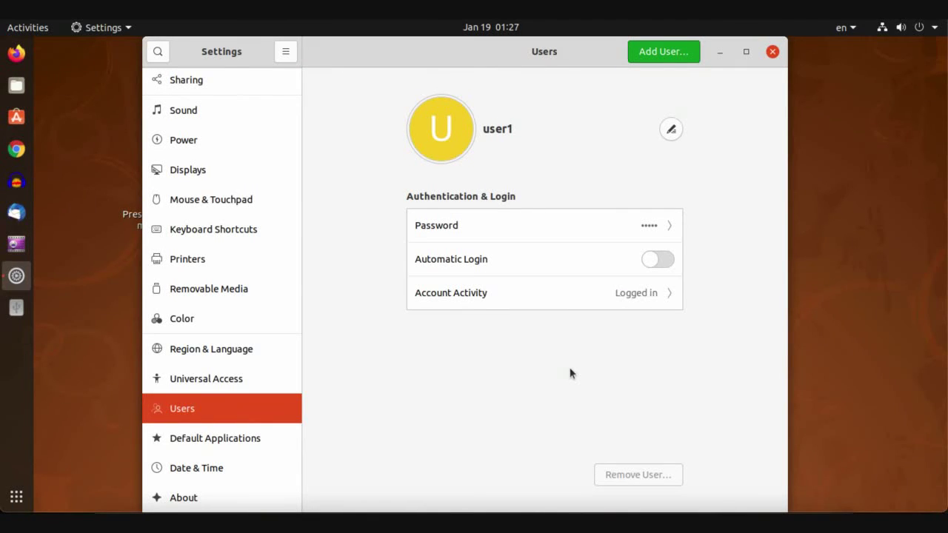
- Make VLC media player the default Music application in Default Applications
left_click(240, 438)
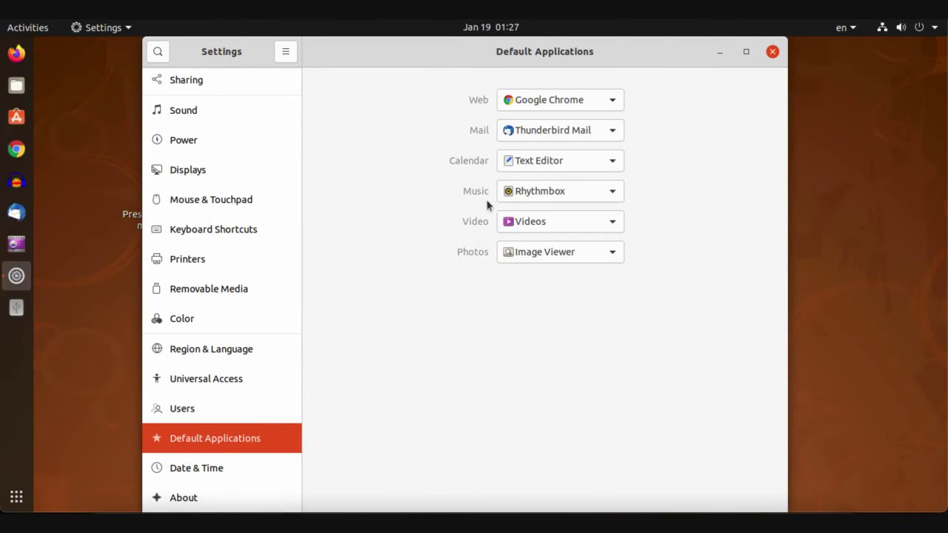
left_click(524, 192)
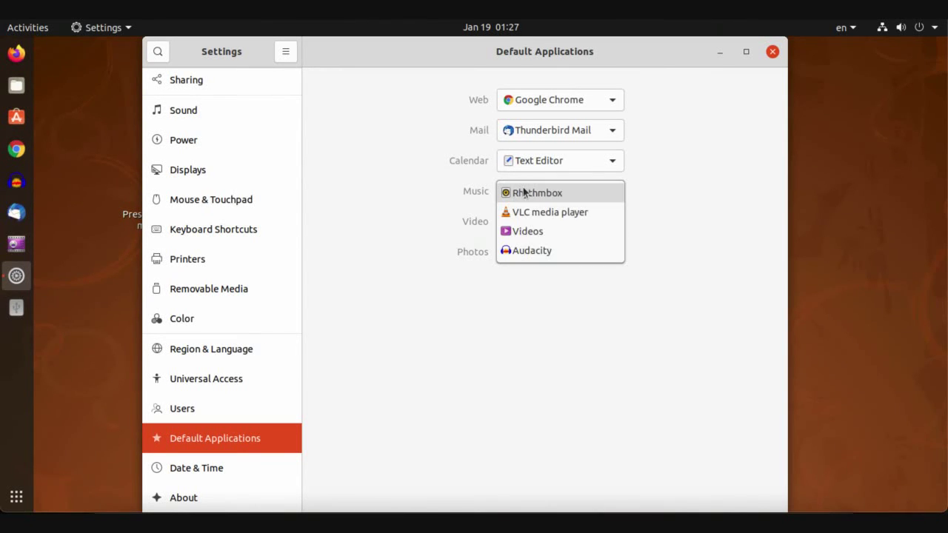
left_click(456, 191)
left_click(514, 194)
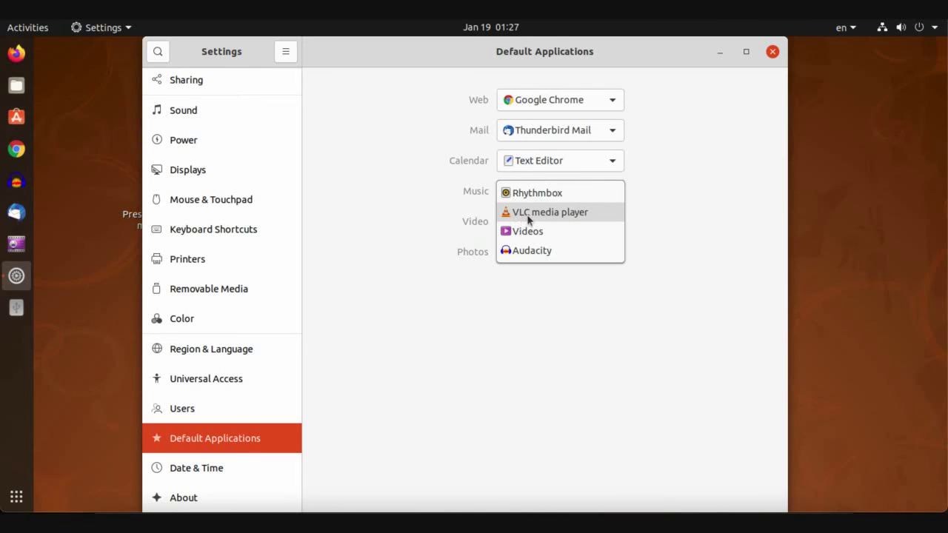
left_click(528, 213)
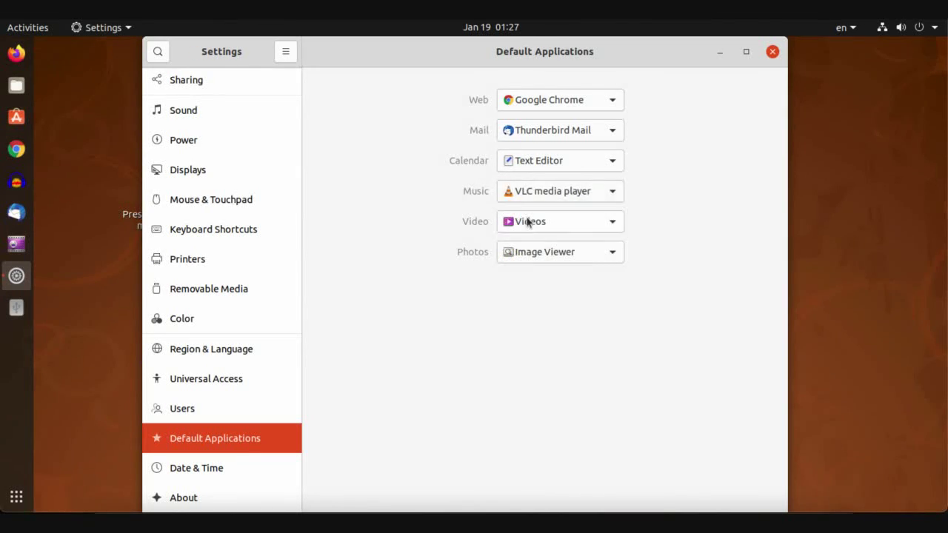
- Set VLC media player as the default Video app, keeping Photos as Image Viewer and Mail as Thunderbird Mail
left_click(528, 221)
left_click(526, 221)
left_click(523, 245)
left_click(514, 258)
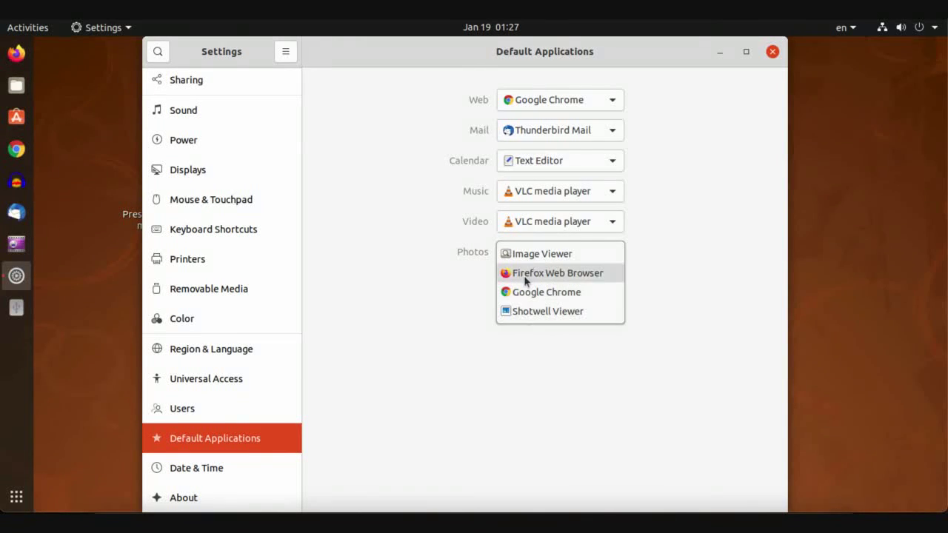
left_click(529, 261)
left_click(544, 140)
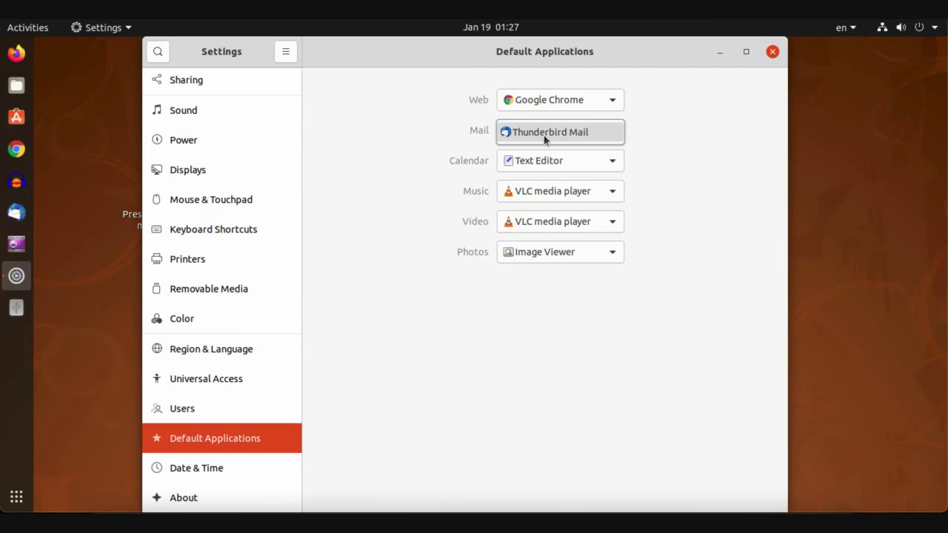
left_click(455, 144)
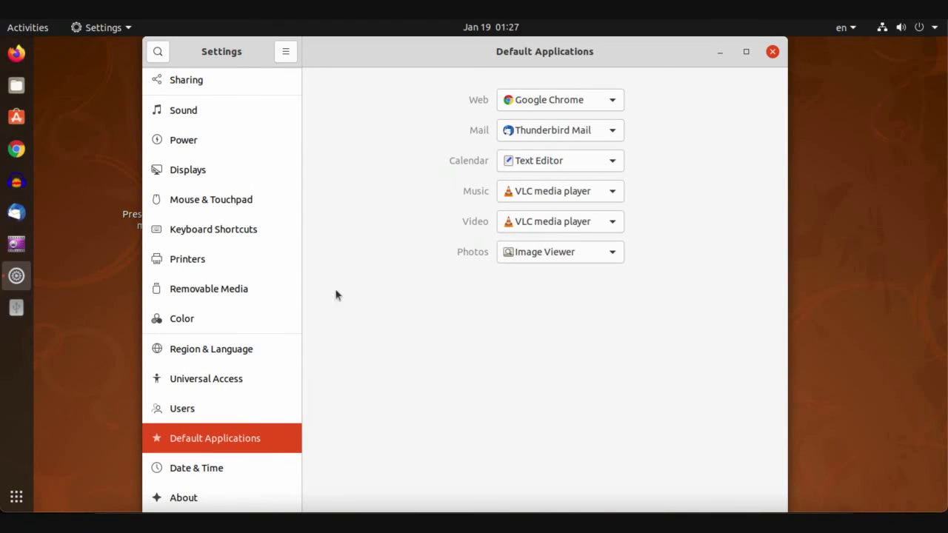
- Set the time zone to Cairo, Egypt (EET) in Date & Time
left_click(197, 476)
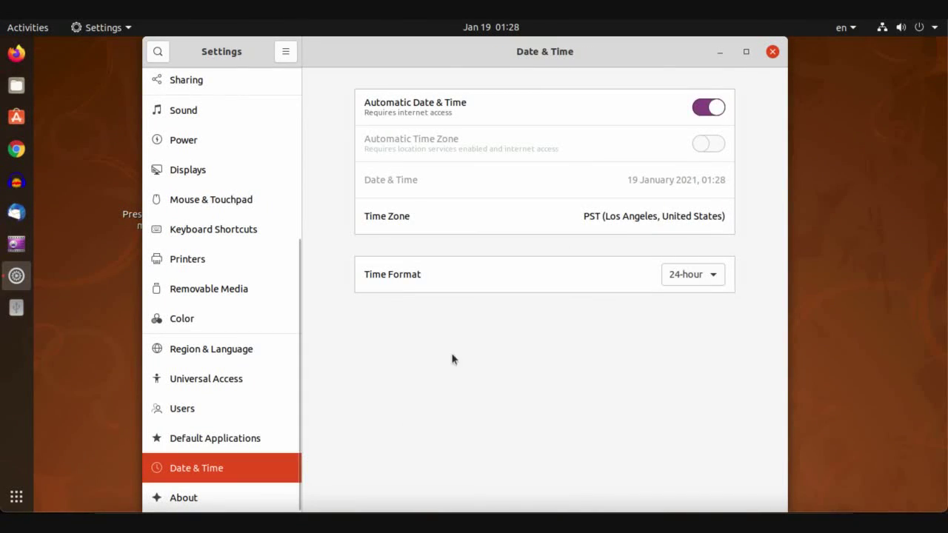
left_click(527, 216)
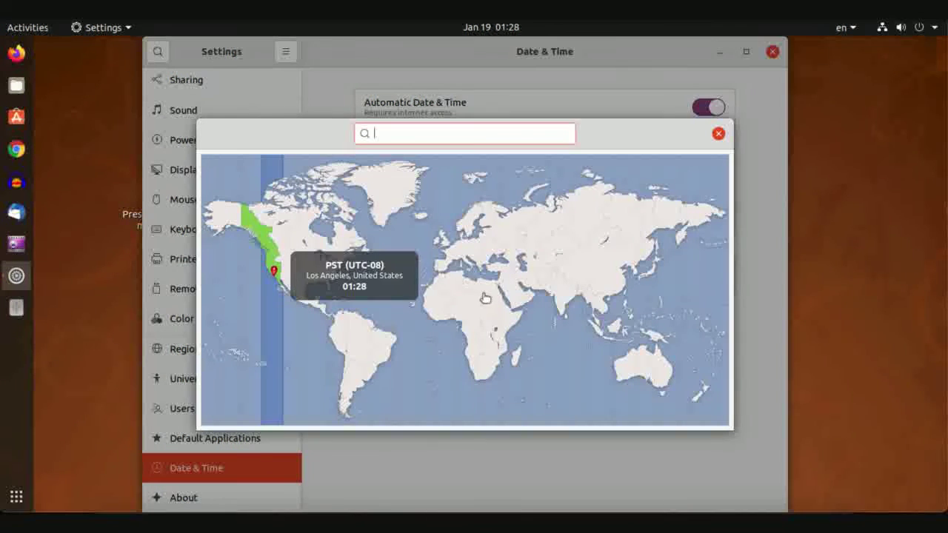
left_click(491, 290)
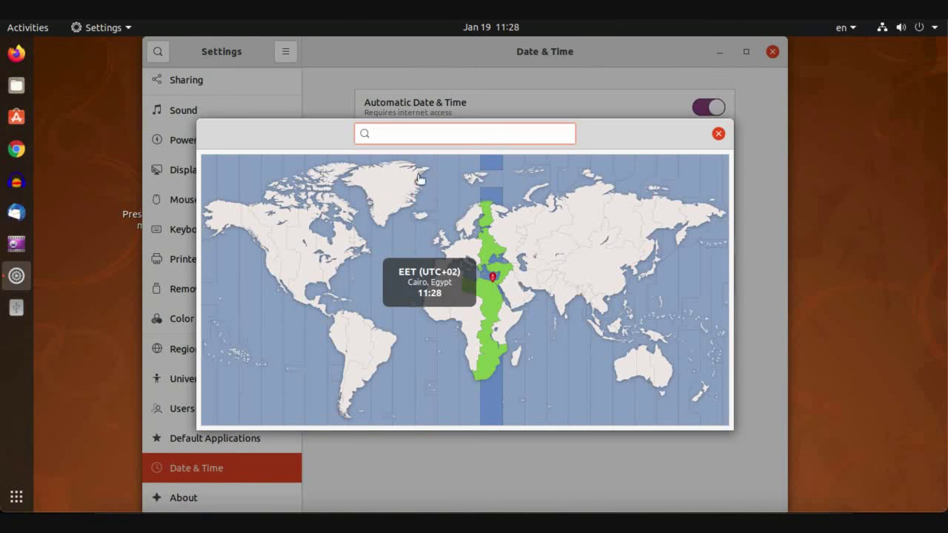
left_click(719, 134)
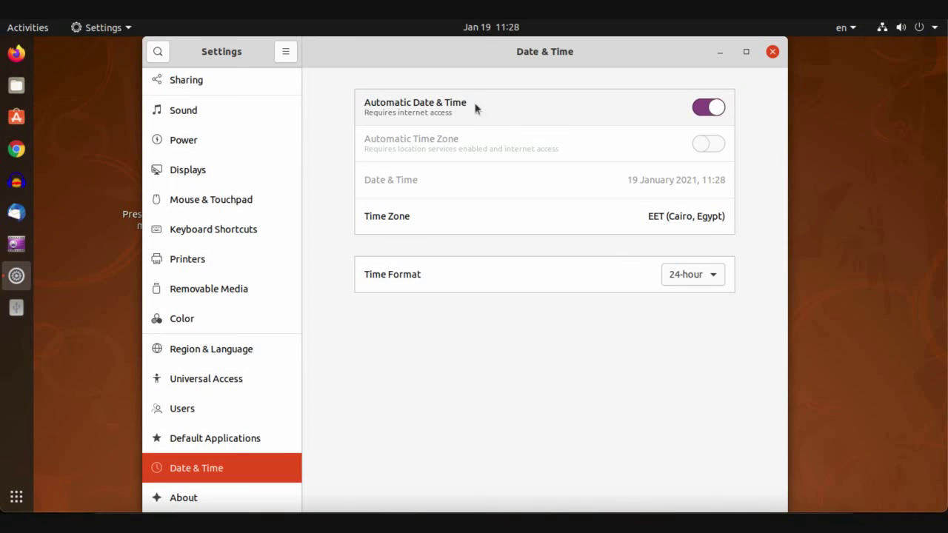
- Switch the Time Format to AM / PM
left_click(689, 279)
left_click(685, 302)
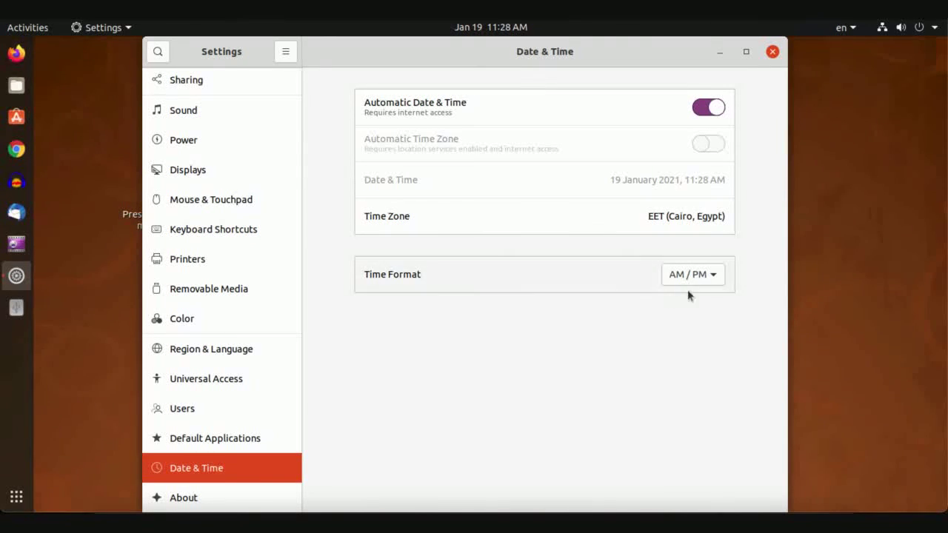
left_click(693, 275)
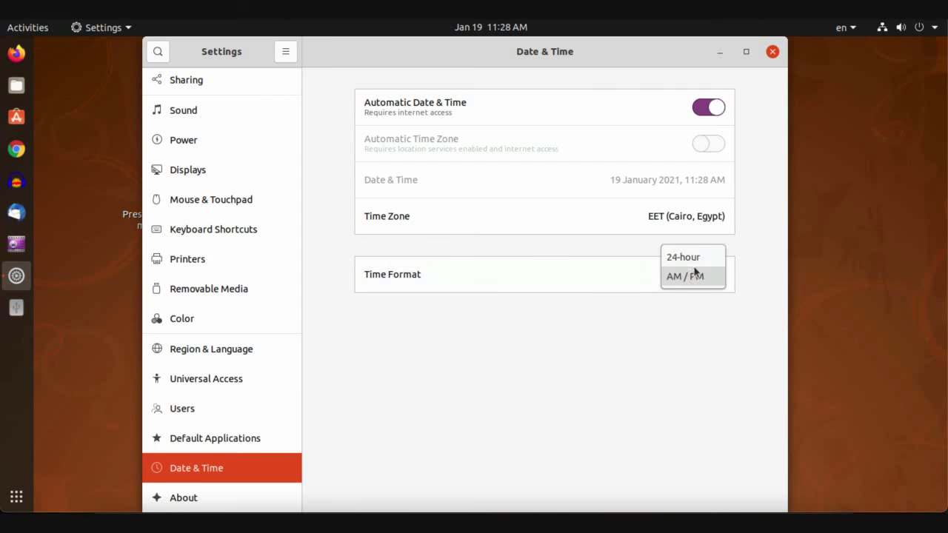
left_click(689, 258)
left_click(688, 275)
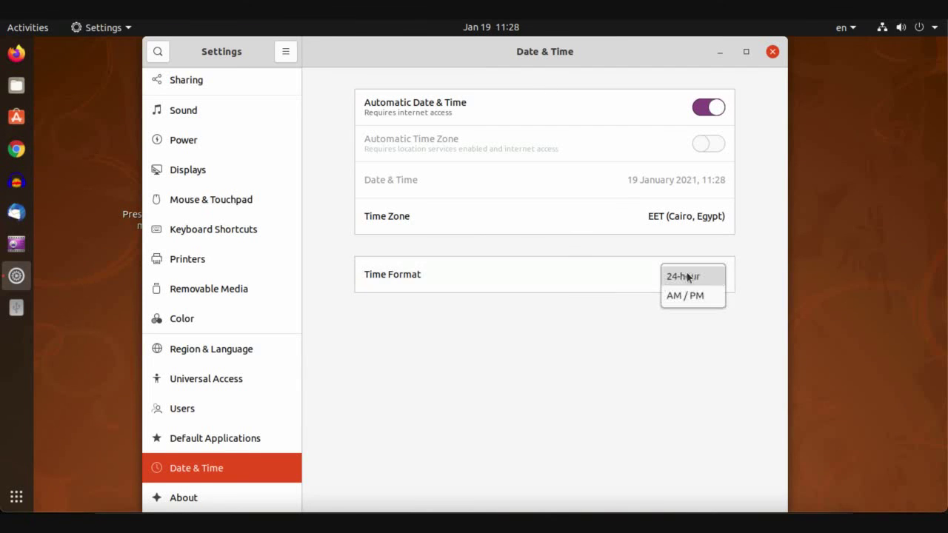
left_click(683, 303)
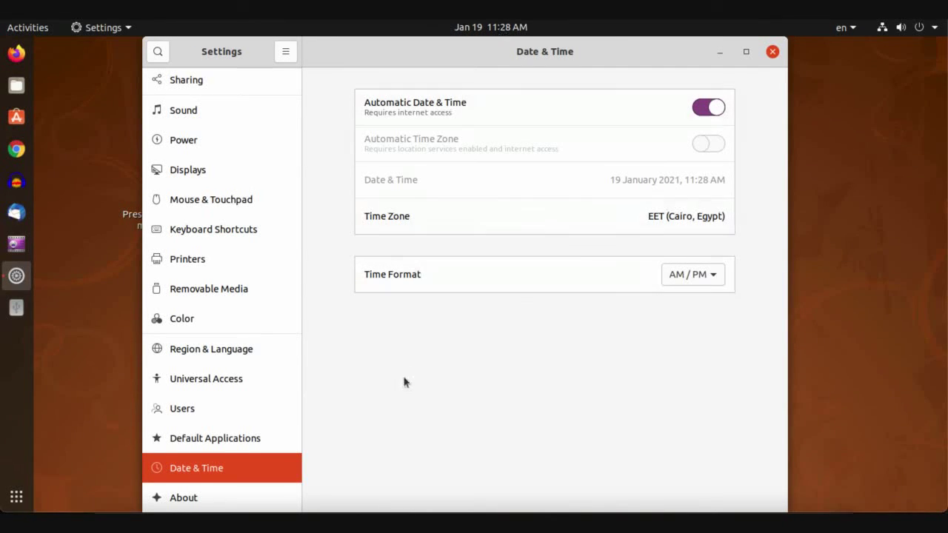
left_click(197, 518)
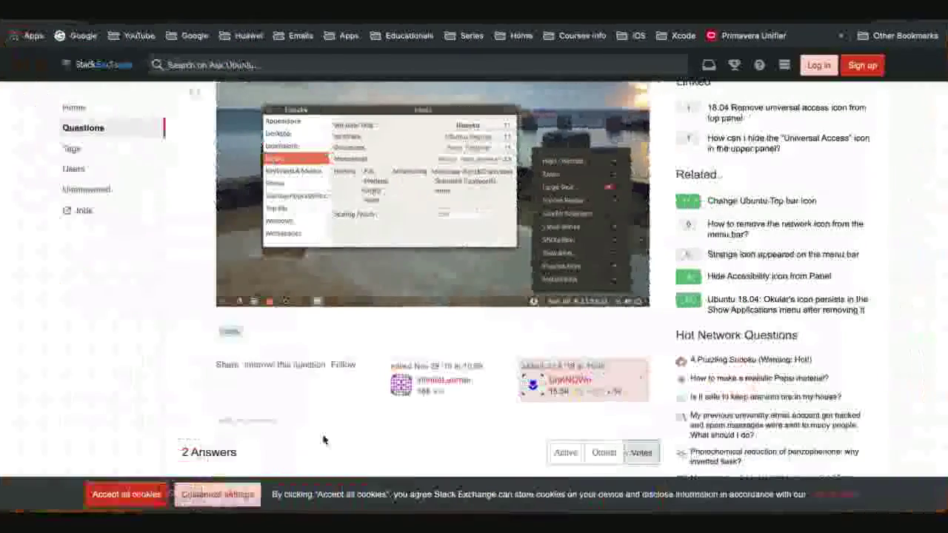
left_click(201, 519)
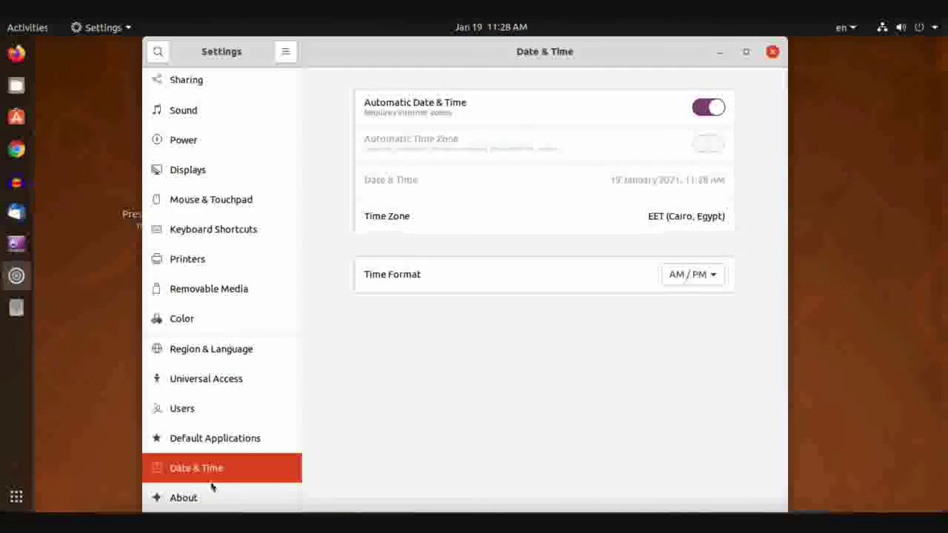
- Review About details (3.8 memory, processor, 21.5 GB disk), then close Software & Updates and Settings
left_click(194, 499)
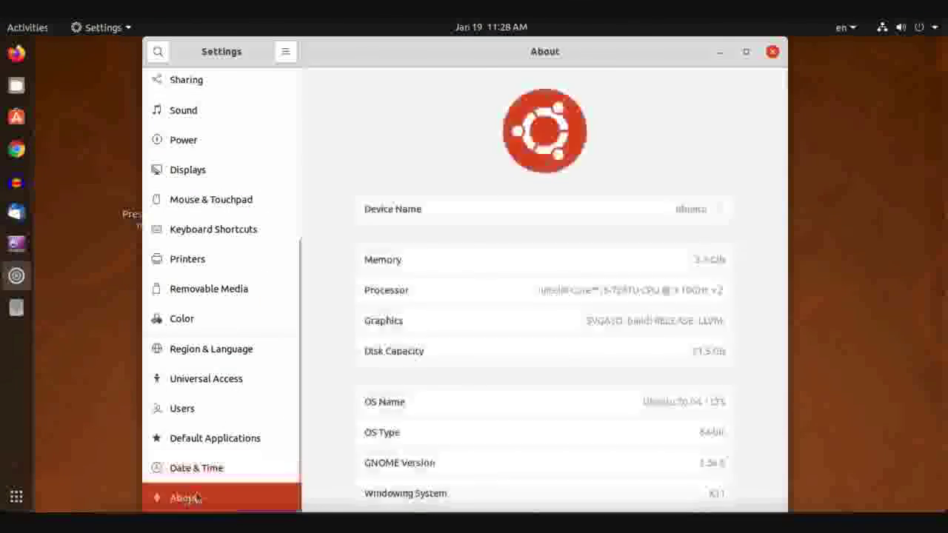
scroll(402, 349, "down", 2)
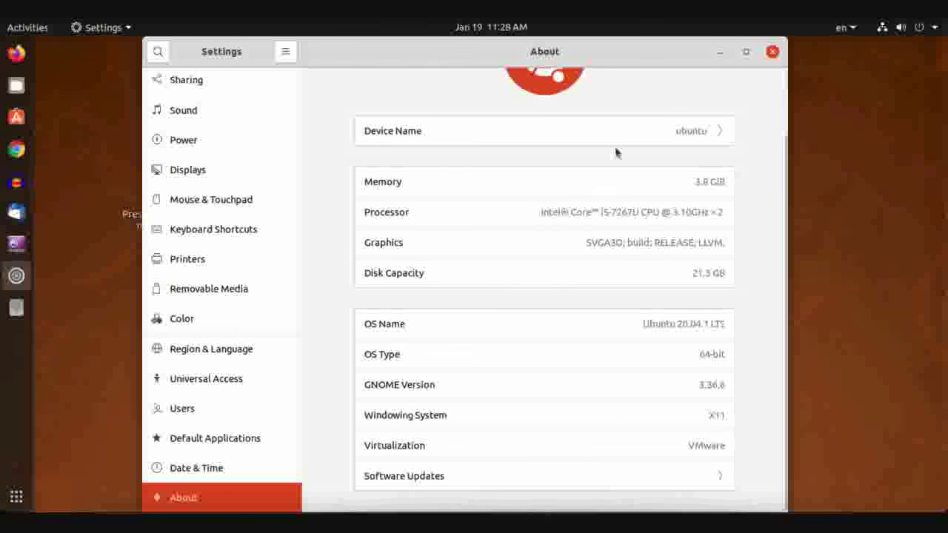
scroll(508, 189, "up", 2)
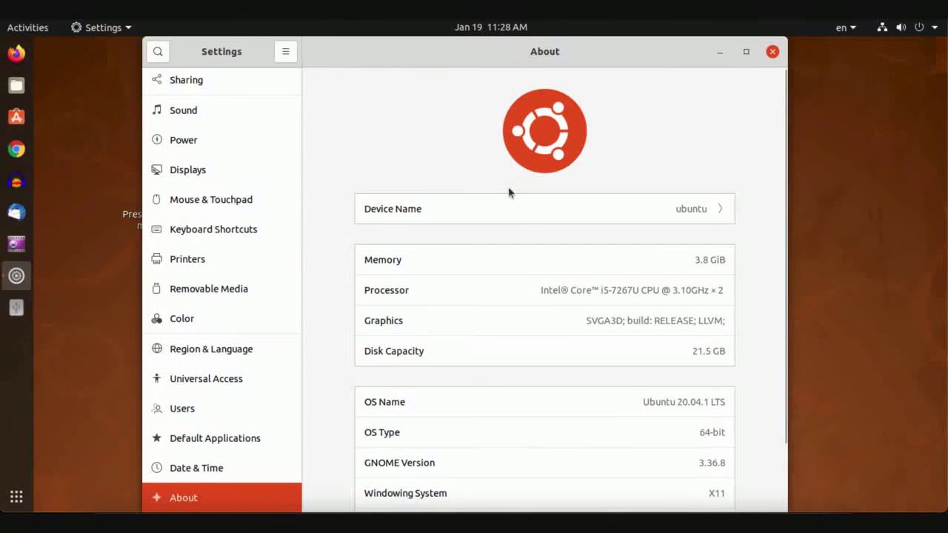
scroll(662, 205, "down", 2)
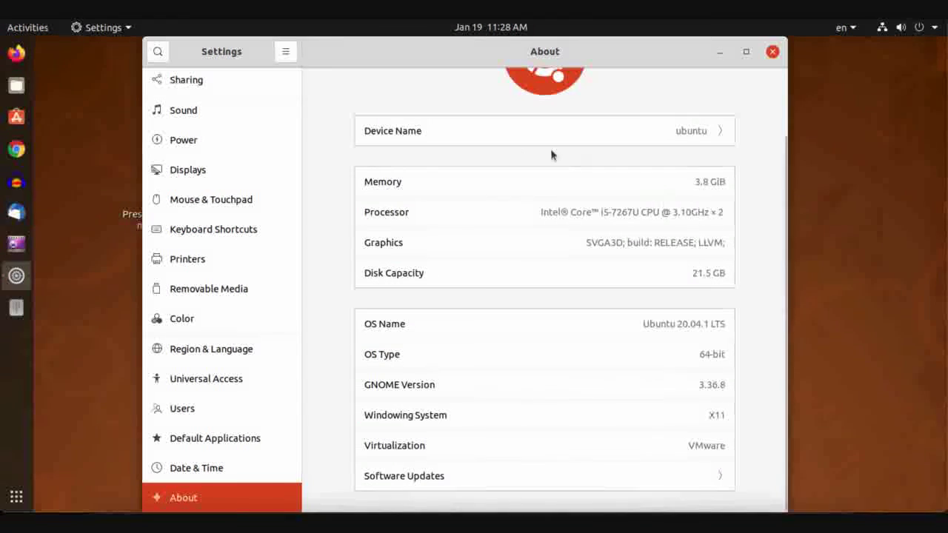
left_click_drag(710, 182, 676, 183)
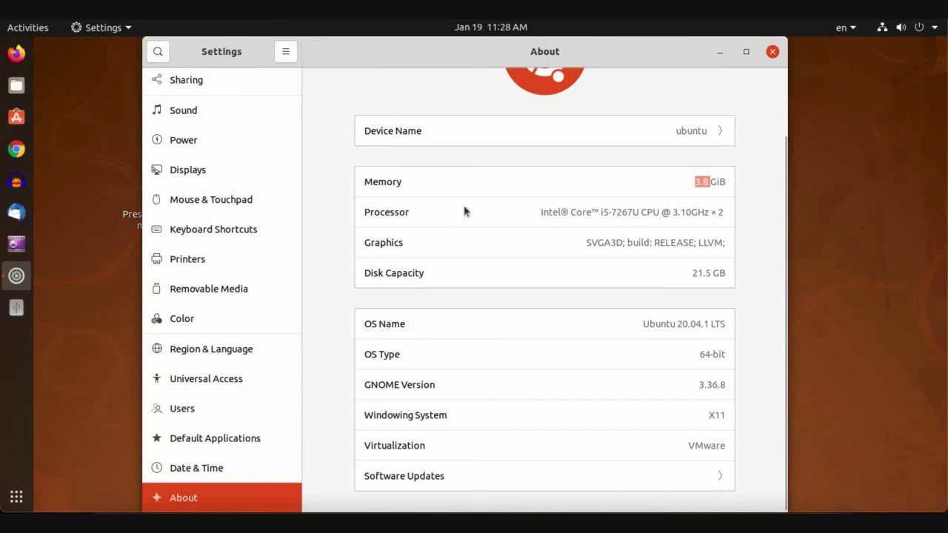
left_click_drag(597, 214, 618, 214)
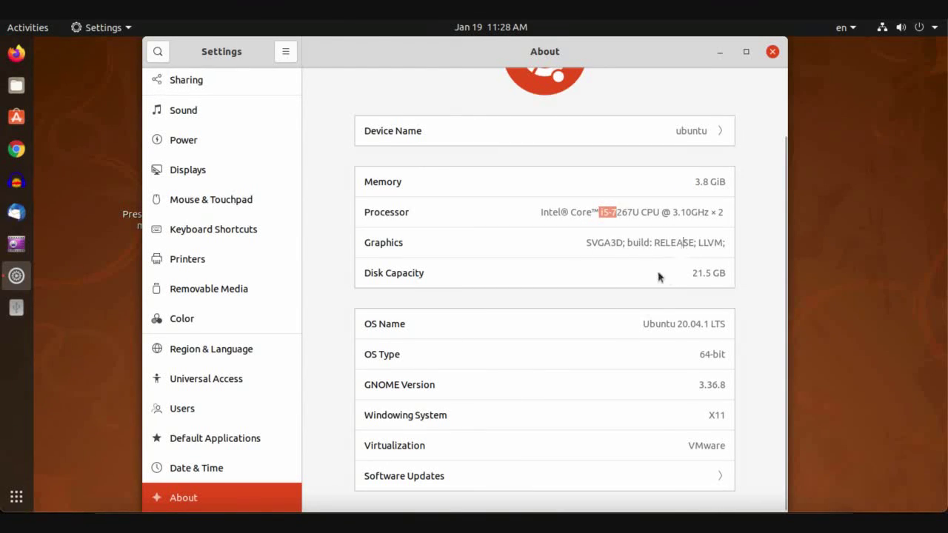
left_click_drag(693, 273, 750, 282)
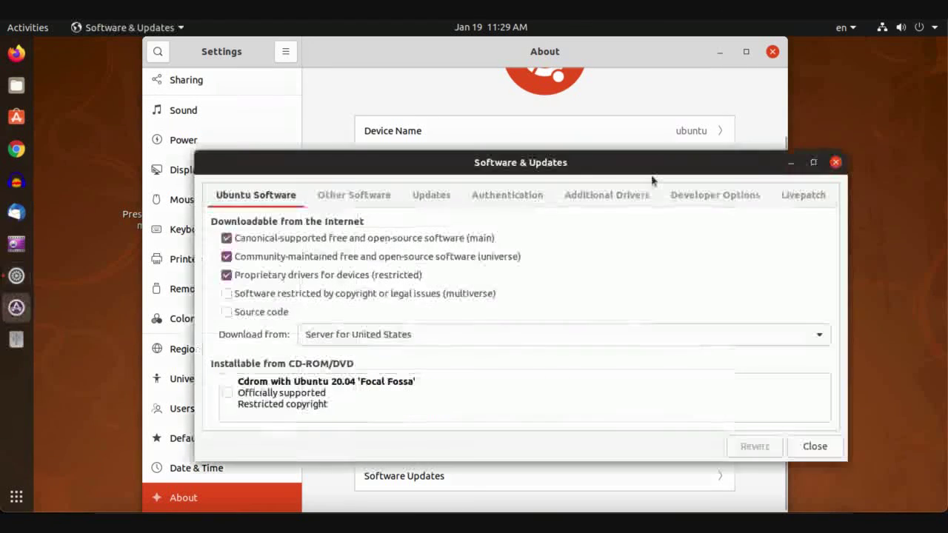
left_click(836, 162)
left_click(773, 51)
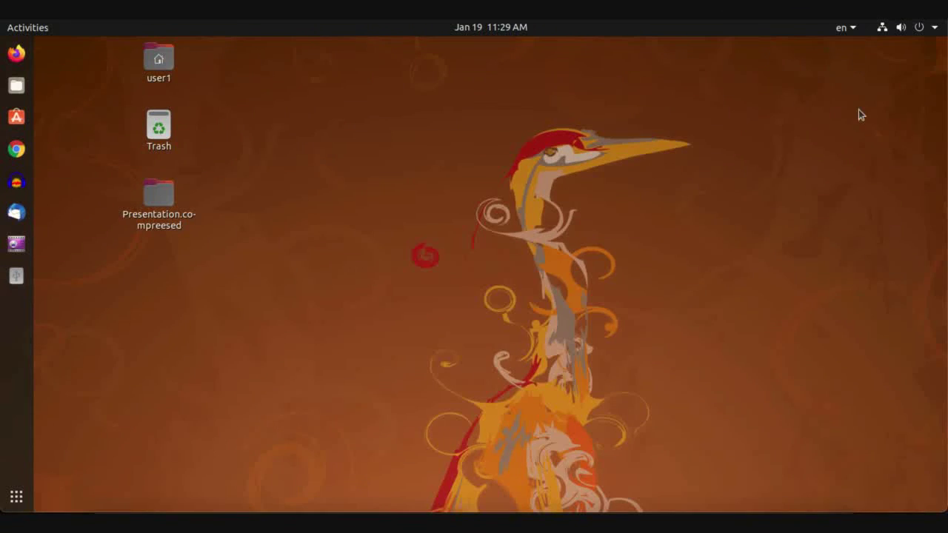